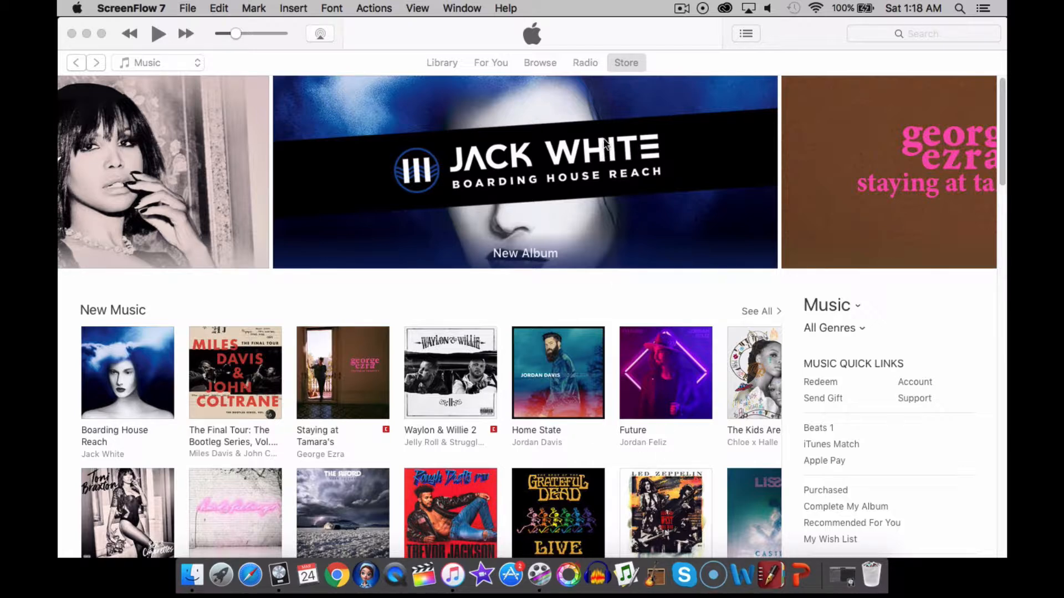
Step: Import Sample # 4 from the MP3s Needing Tags folder on the Desktop into the library's song list
left_click(442, 61)
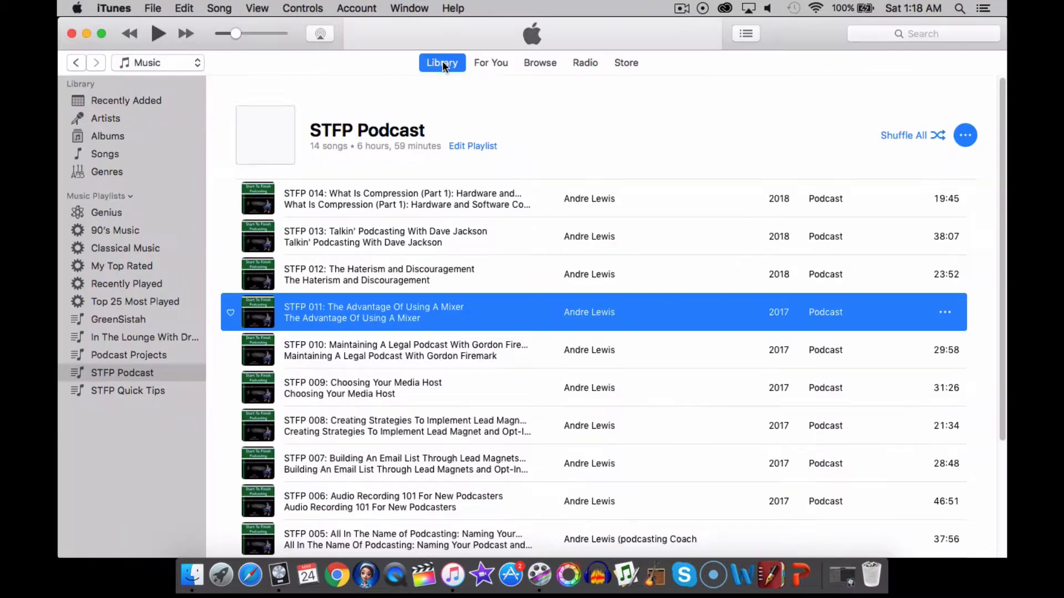
left_click(115, 153)
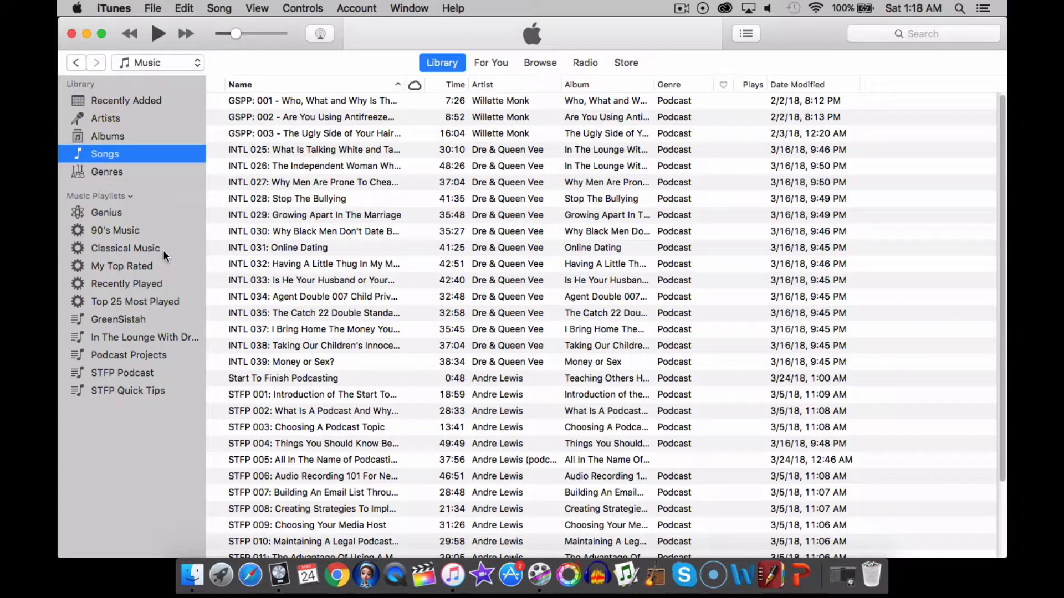
left_click(191, 576)
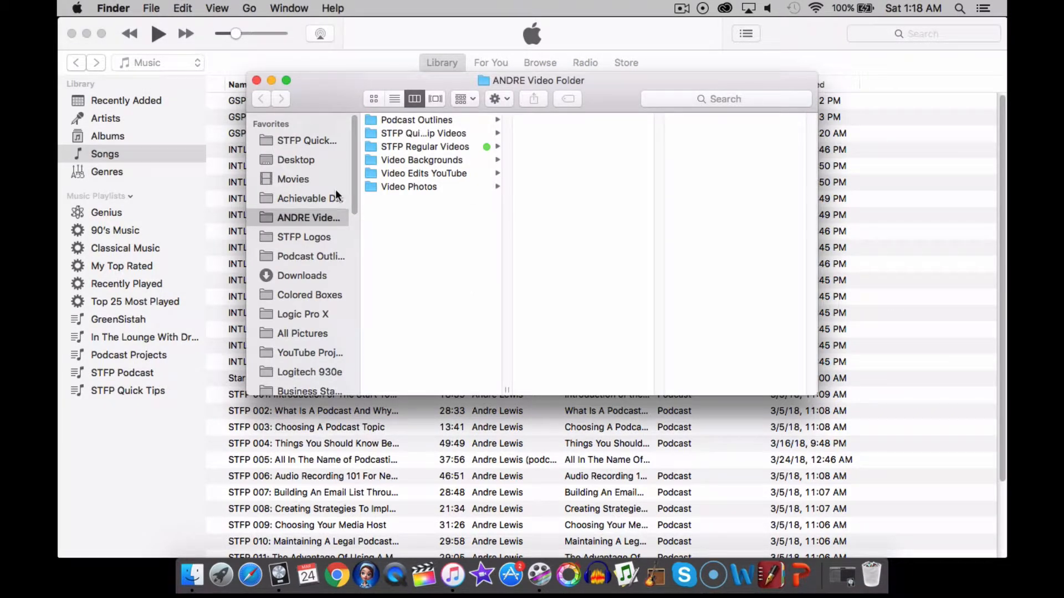
left_click(323, 160)
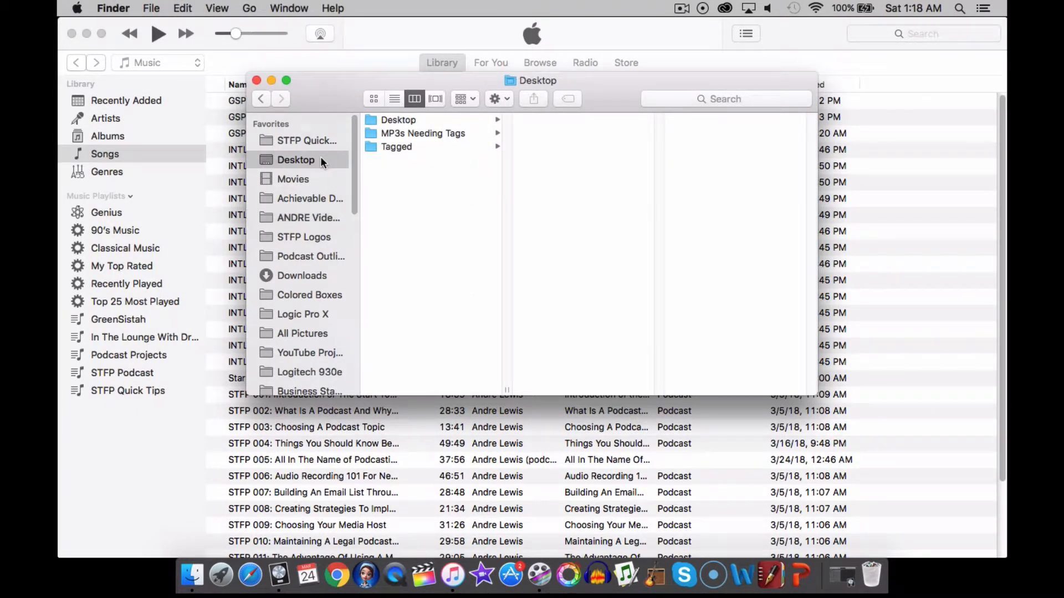
left_click(400, 135)
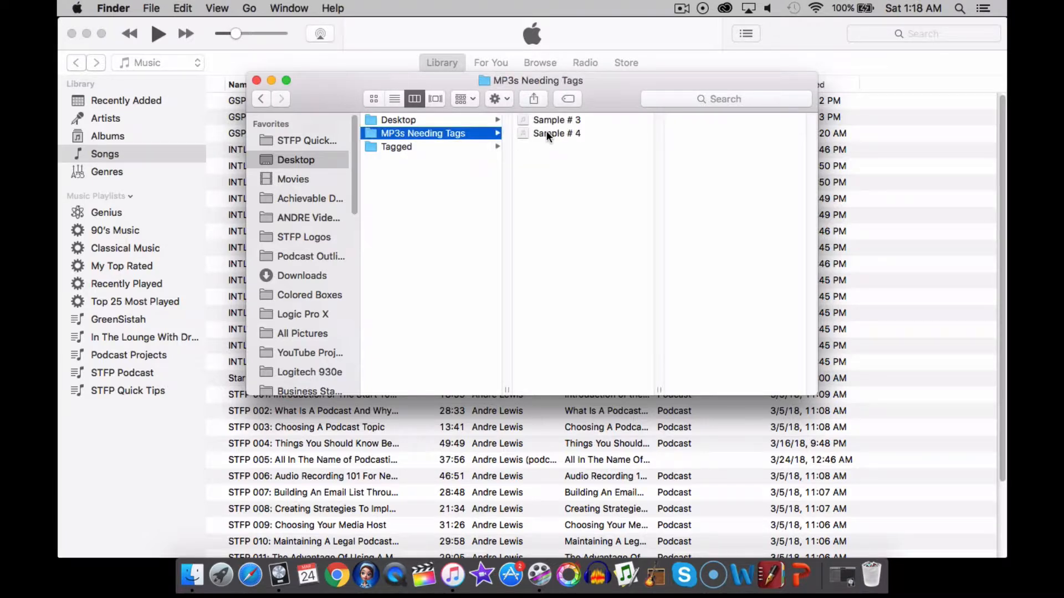
left_click_drag(546, 133, 337, 479)
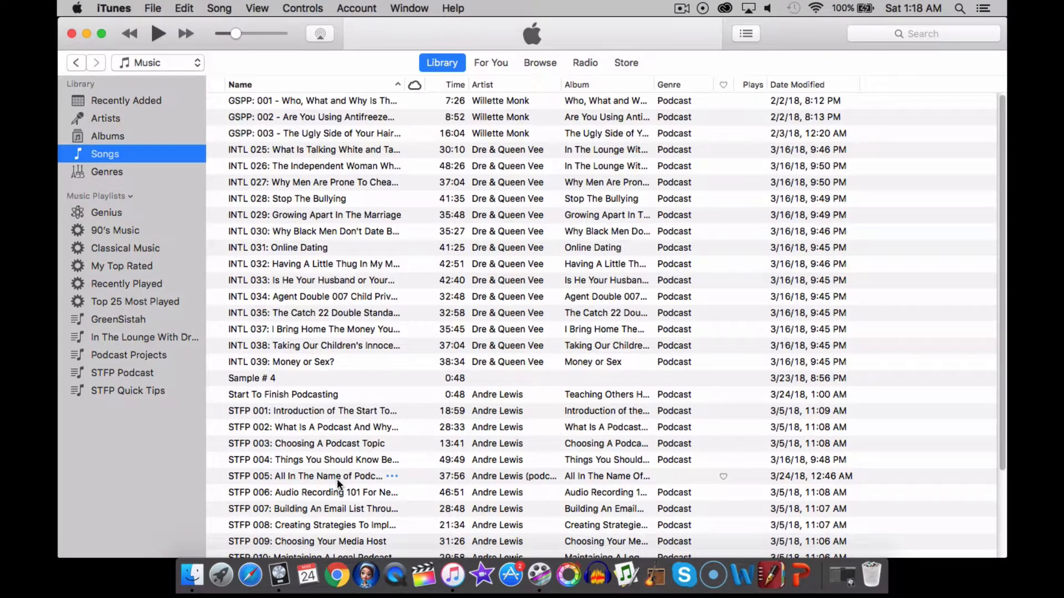
Step: Set the song title of Sample # 4 to "STFP 009: Choosing Your Media Host" in its track info
left_click(300, 381)
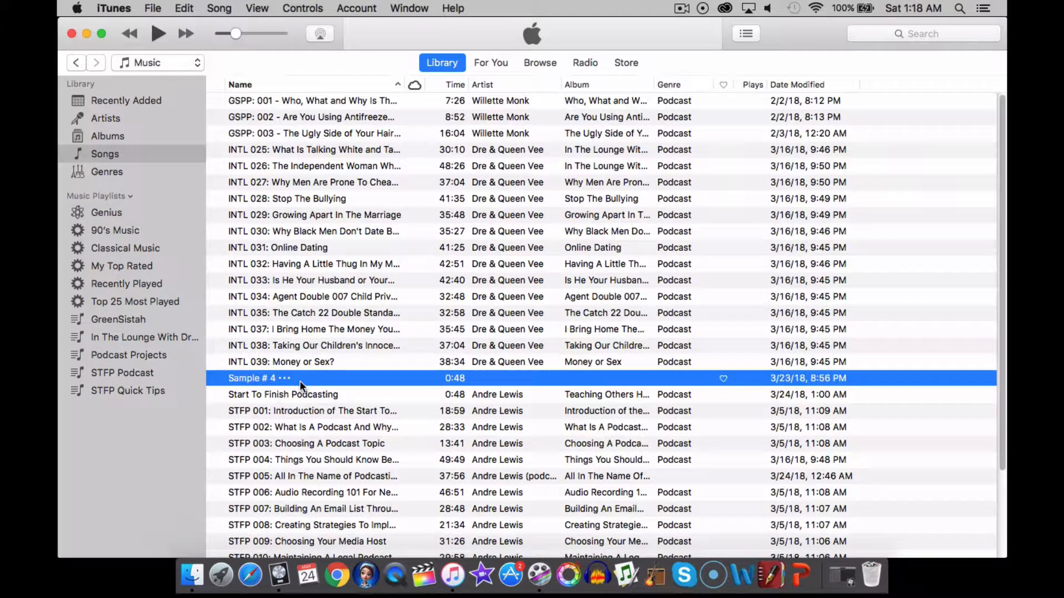
right_click(300, 380)
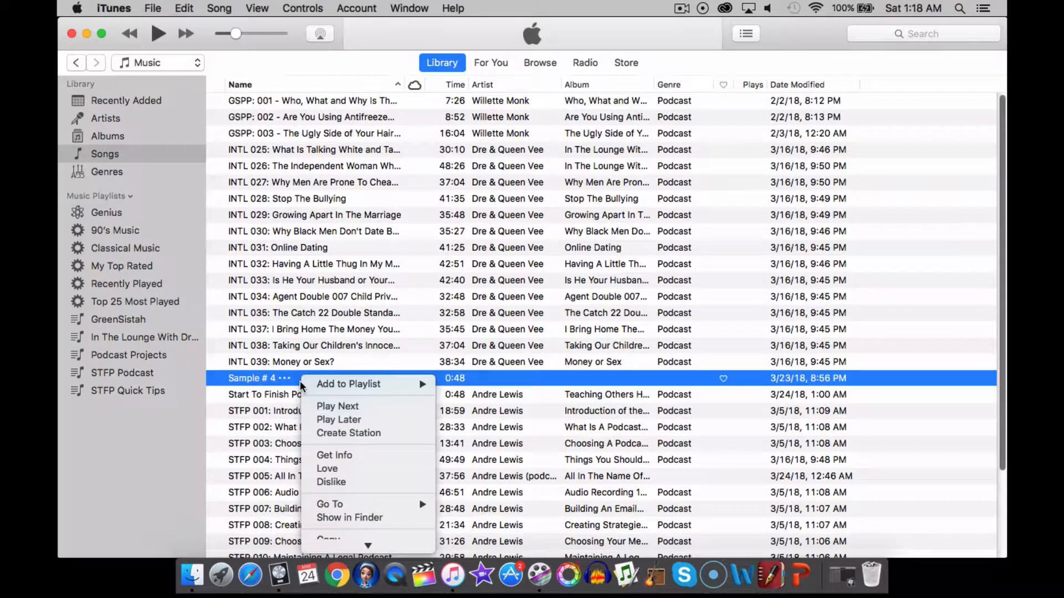
left_click(329, 447)
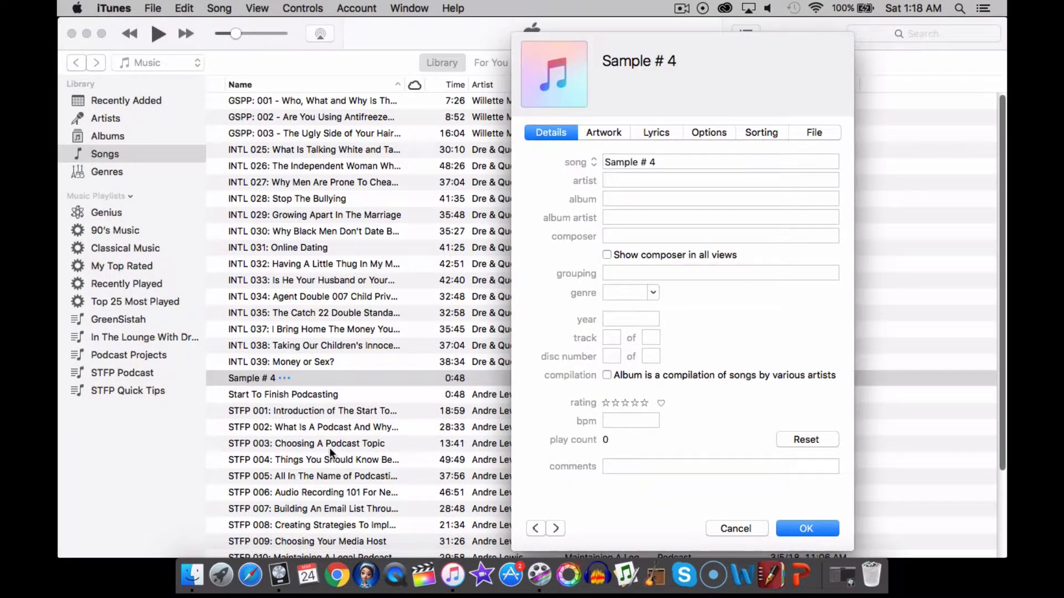
triple_click(667, 163)
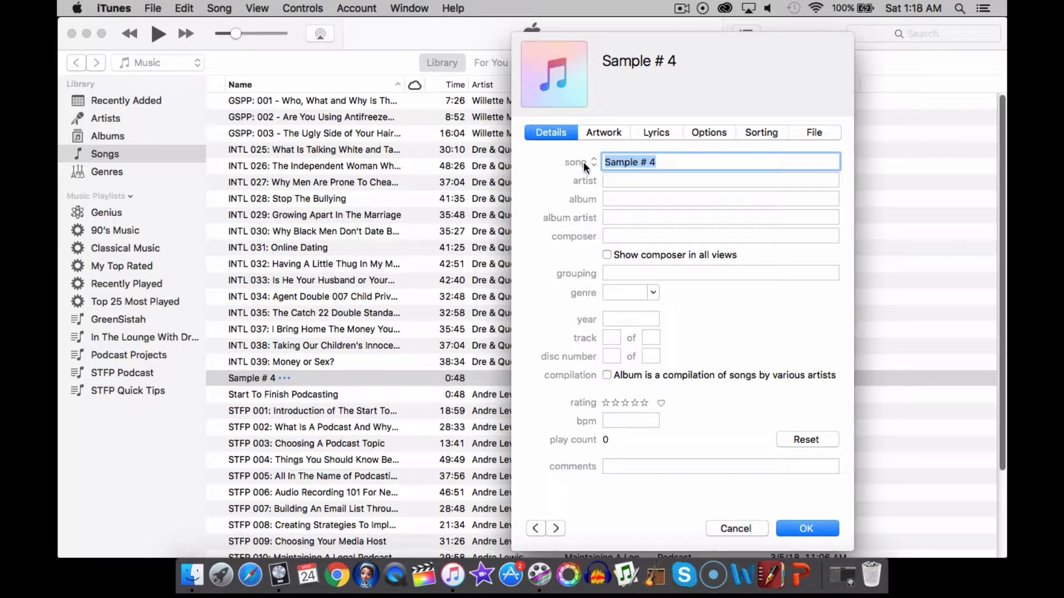
type("STF")
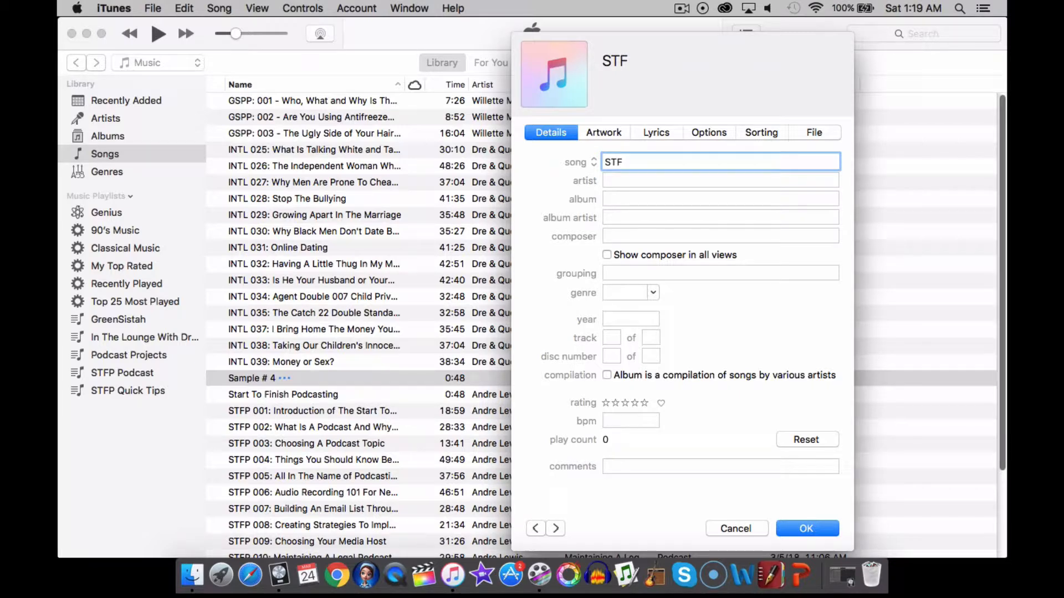
type("P 009: Choss")
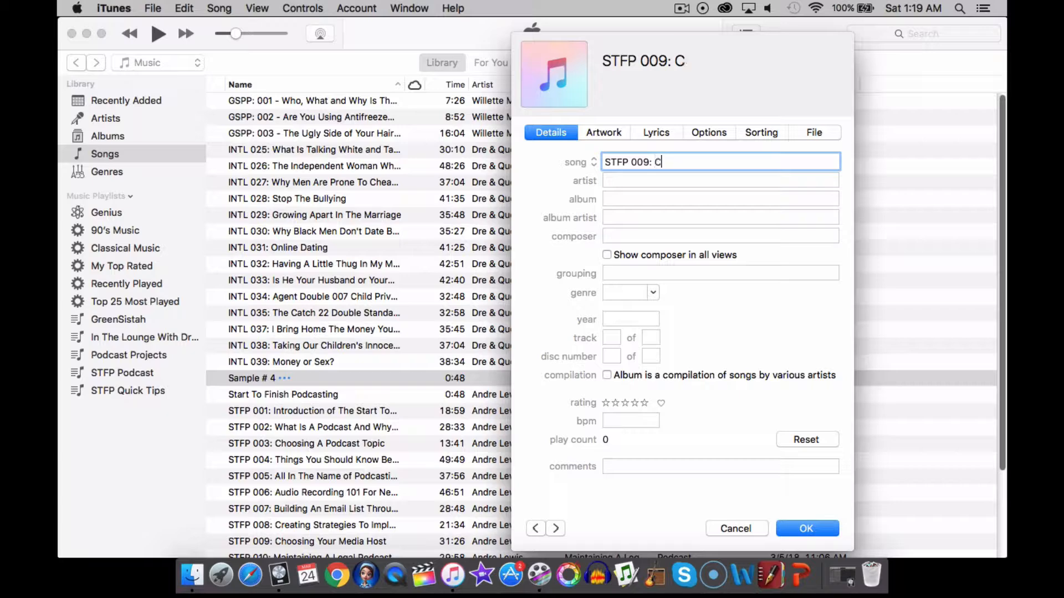
key("BackSpace")
key("BackSpace")
type("osing")
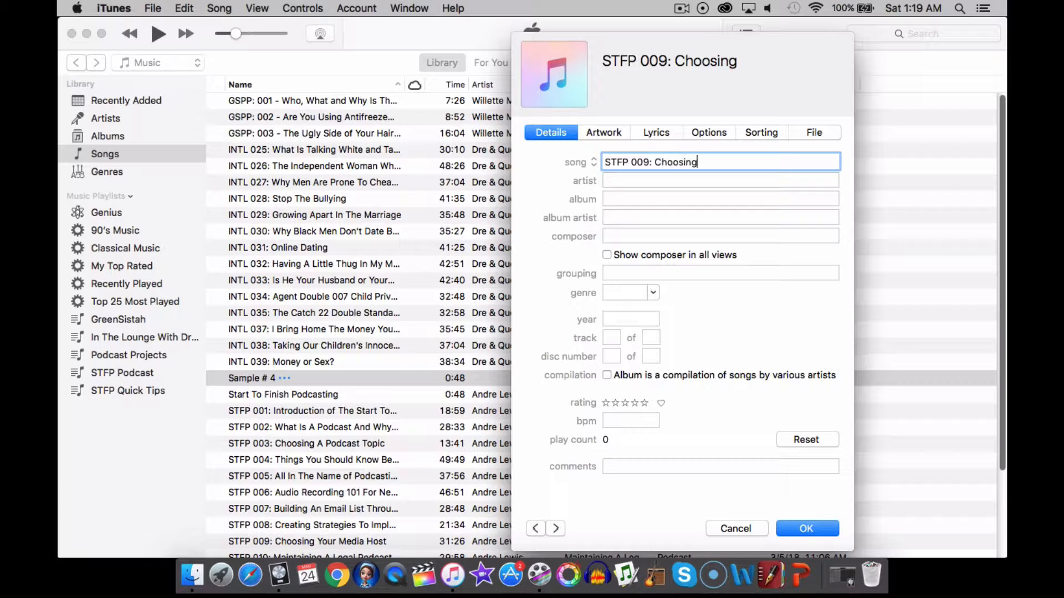
type(" Your Media ")
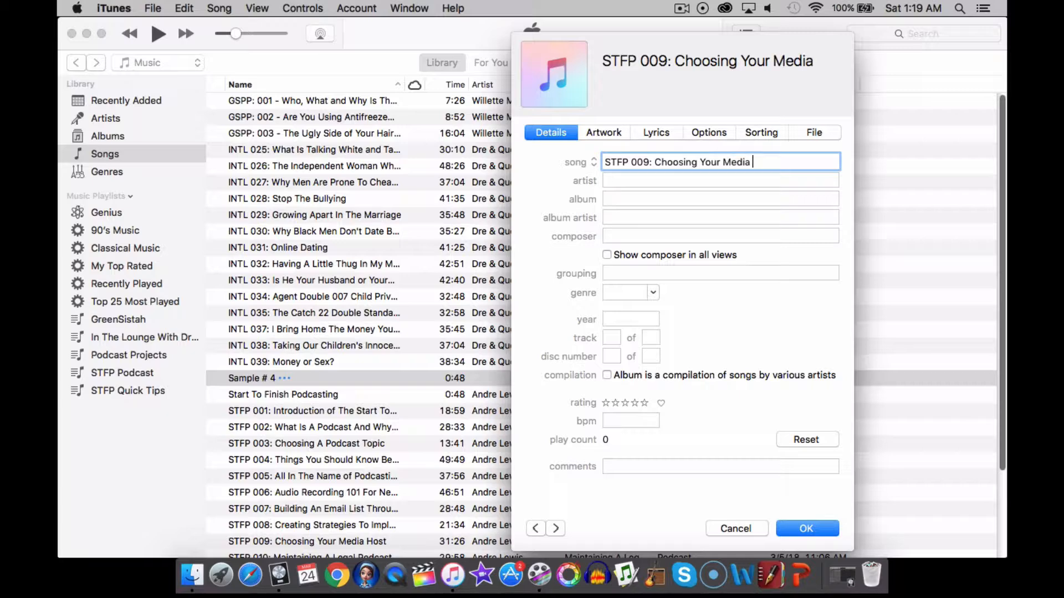
type("Host")
Step: Fill in the artist's name and set the album to "Choosing A Media Host"
left_click(616, 178)
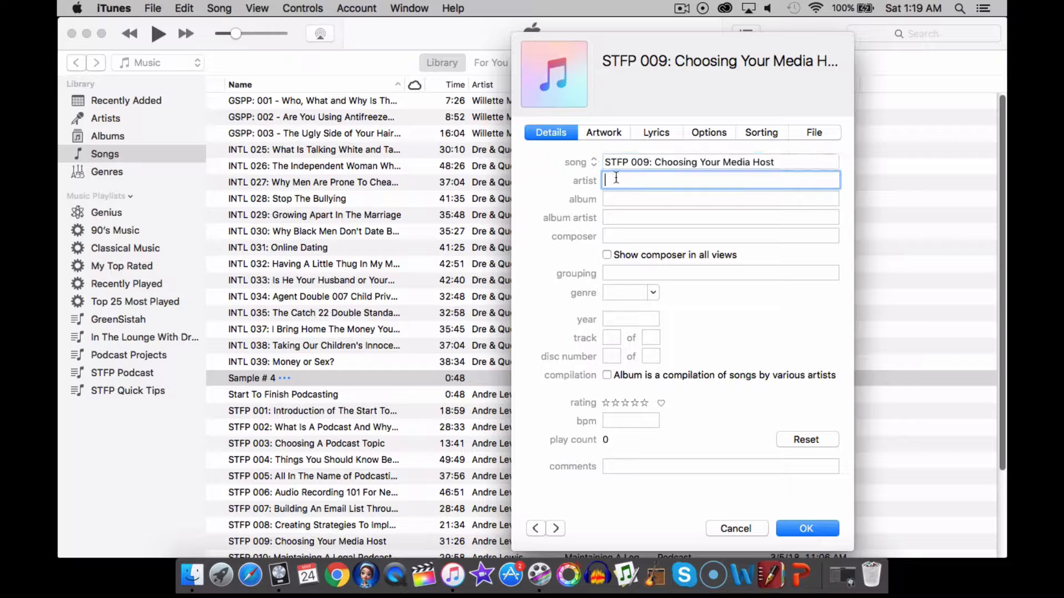
type("Andre")
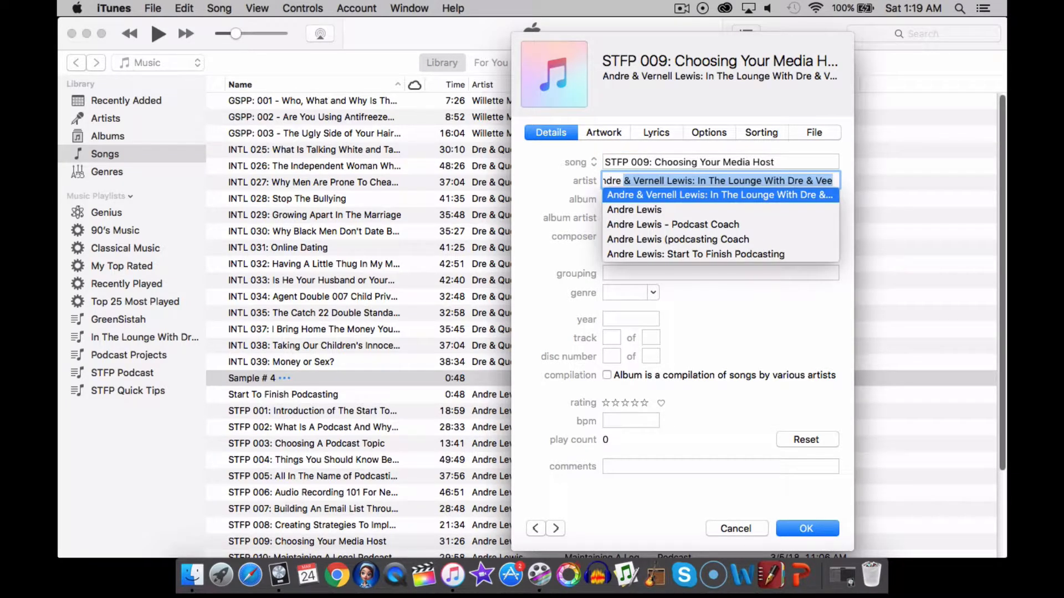
left_click(636, 209)
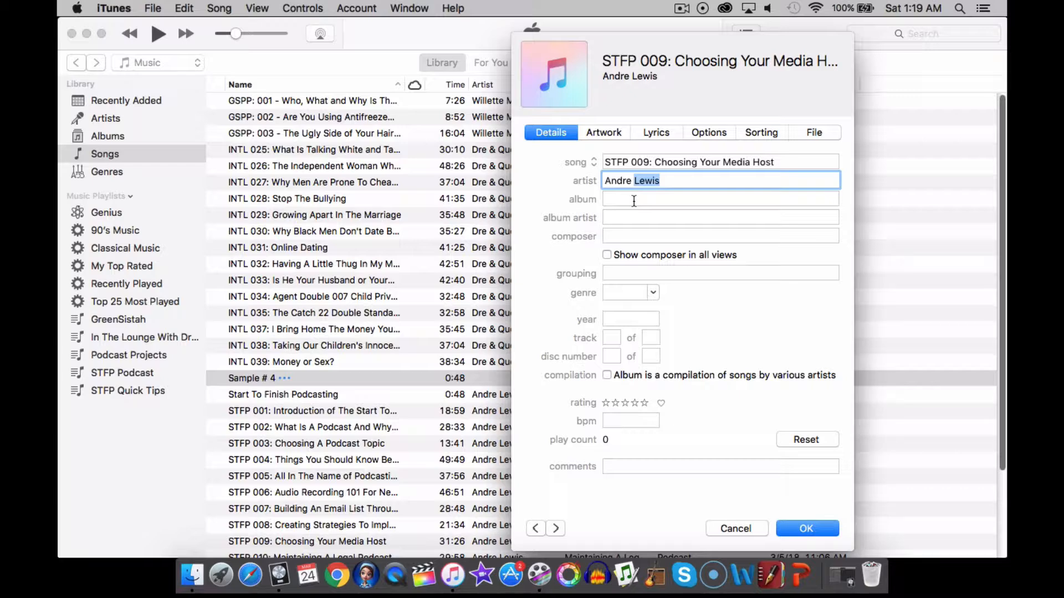
left_click(634, 199)
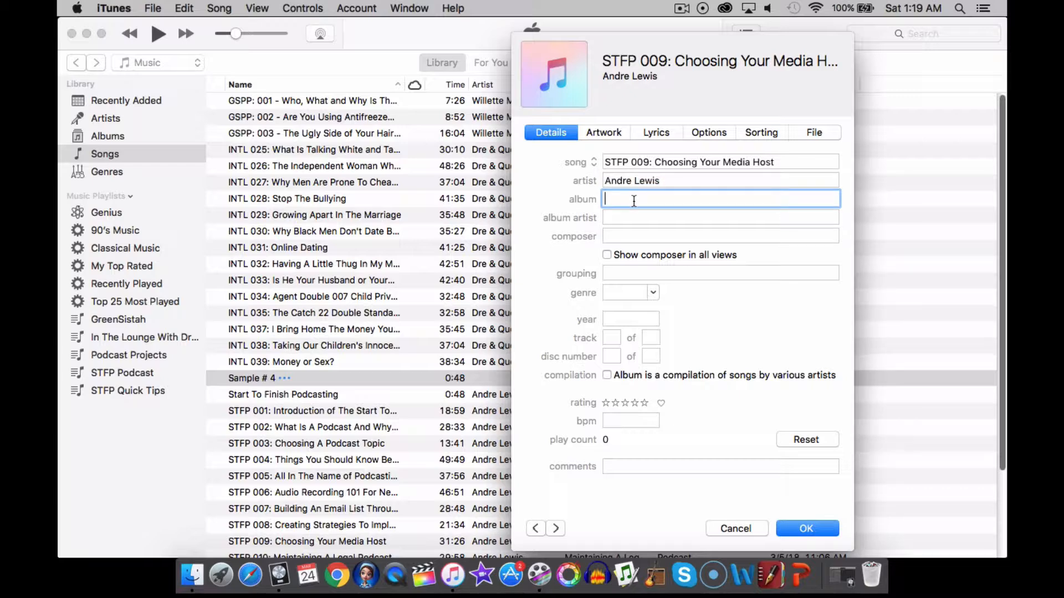
type("Choosing A Media Hosy")
key("BackSpace")
type("t")
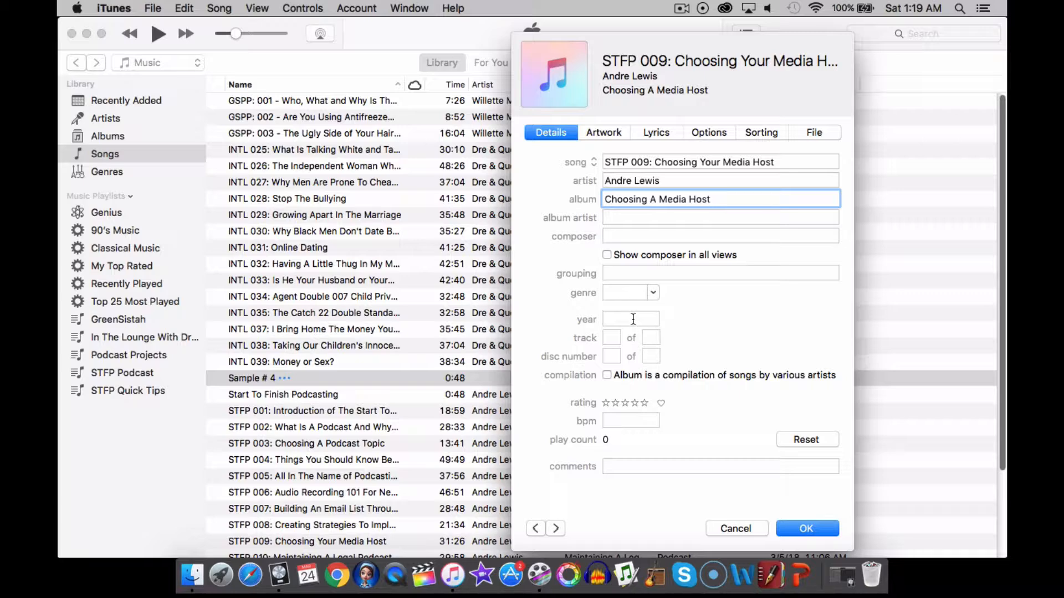
left_click(618, 467)
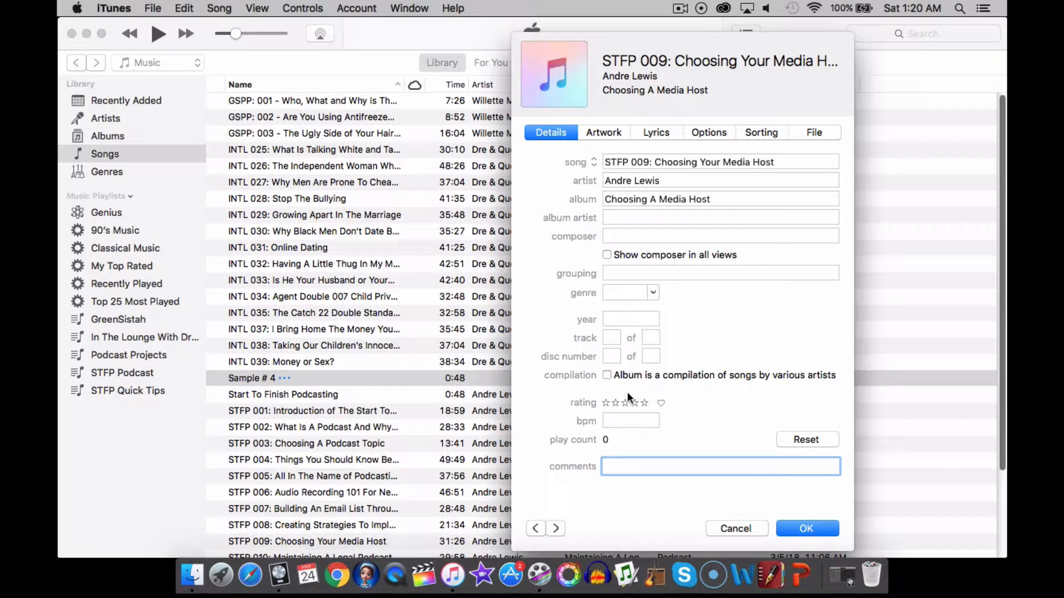
Step: Add the "1400 x 1400 logos" image from the Redesigned Logo folder as the track's artwork
left_click(597, 131)
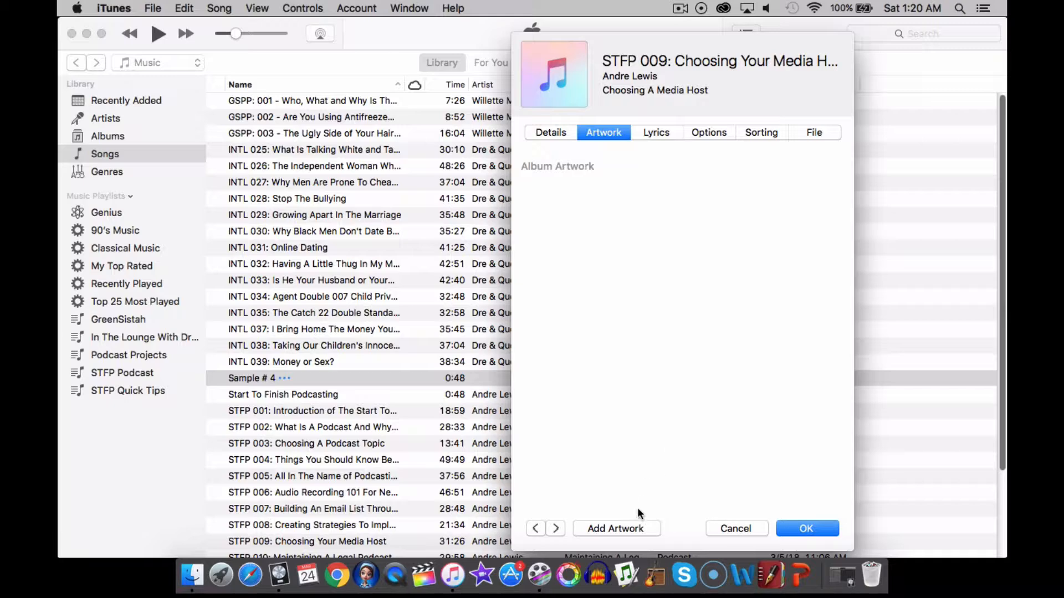
left_click(630, 526)
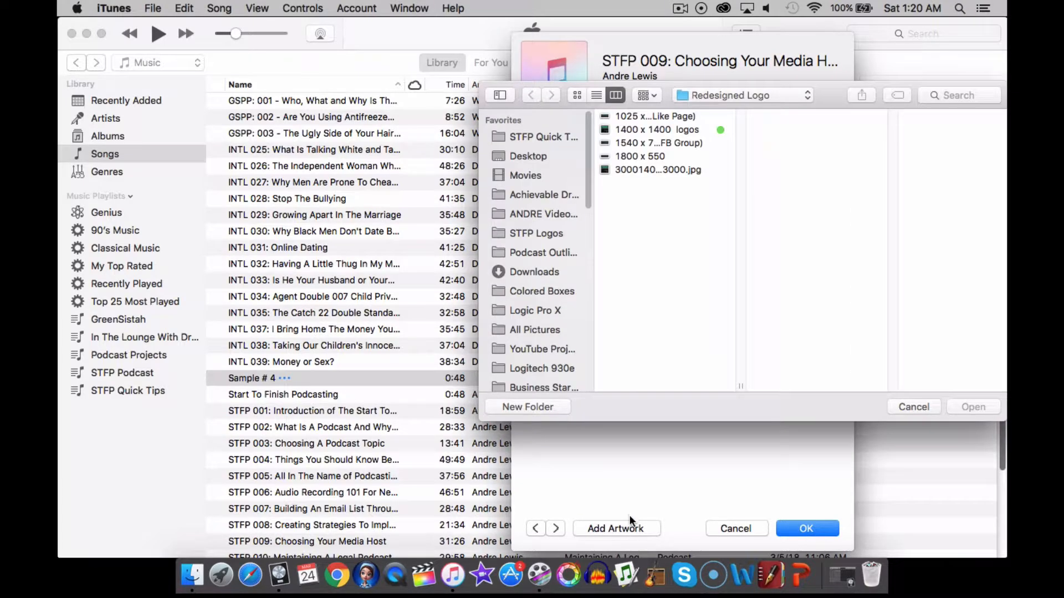
left_click(643, 129)
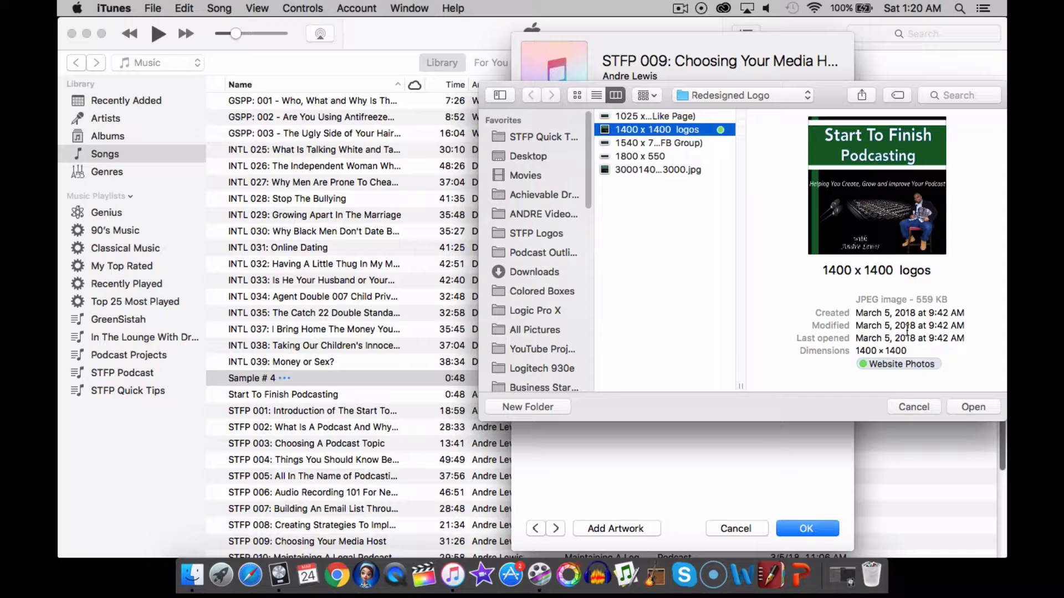
left_click(955, 403)
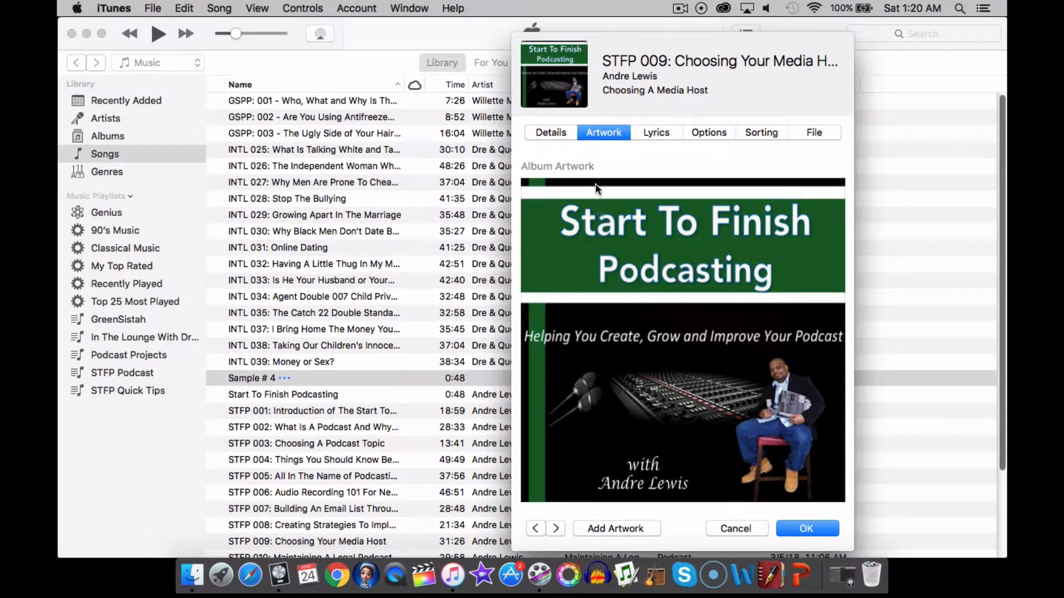
Step: Add the 1400 x 1400 image from the New Logo folder in STFP Logos as further artwork, and save the track info
left_click(615, 528)
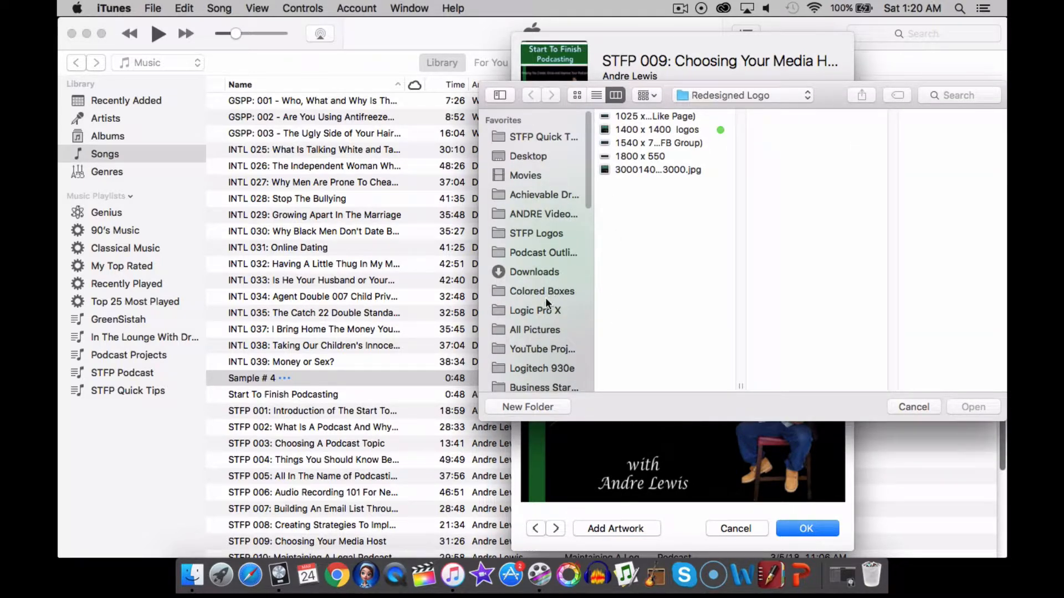
scroll(541, 321, "down", 3)
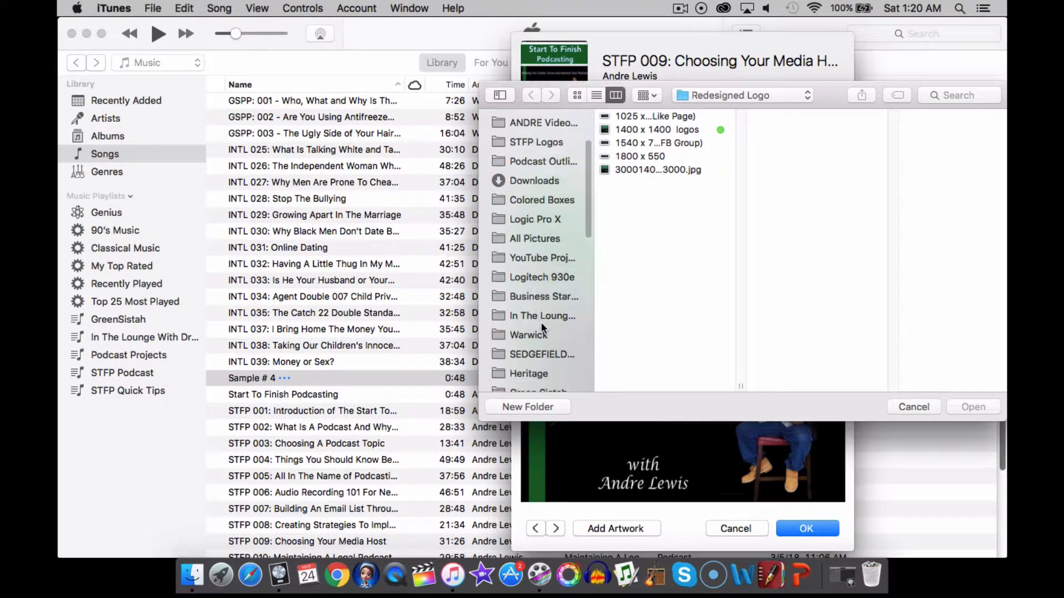
scroll(541, 321, "down", 2)
scroll(541, 322, "up", 3)
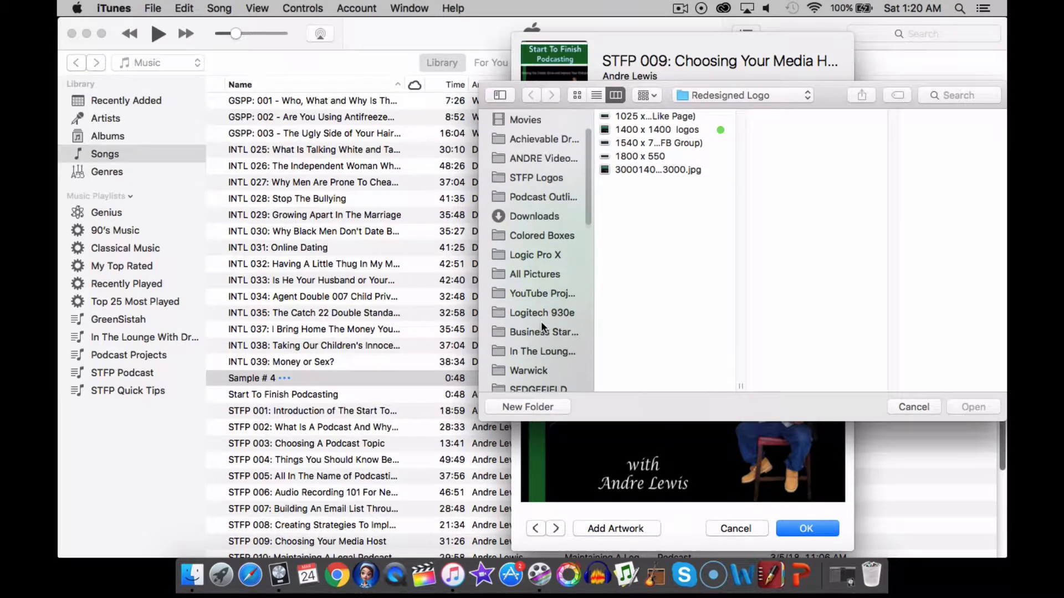
scroll(541, 322, "up", 1)
left_click(547, 190)
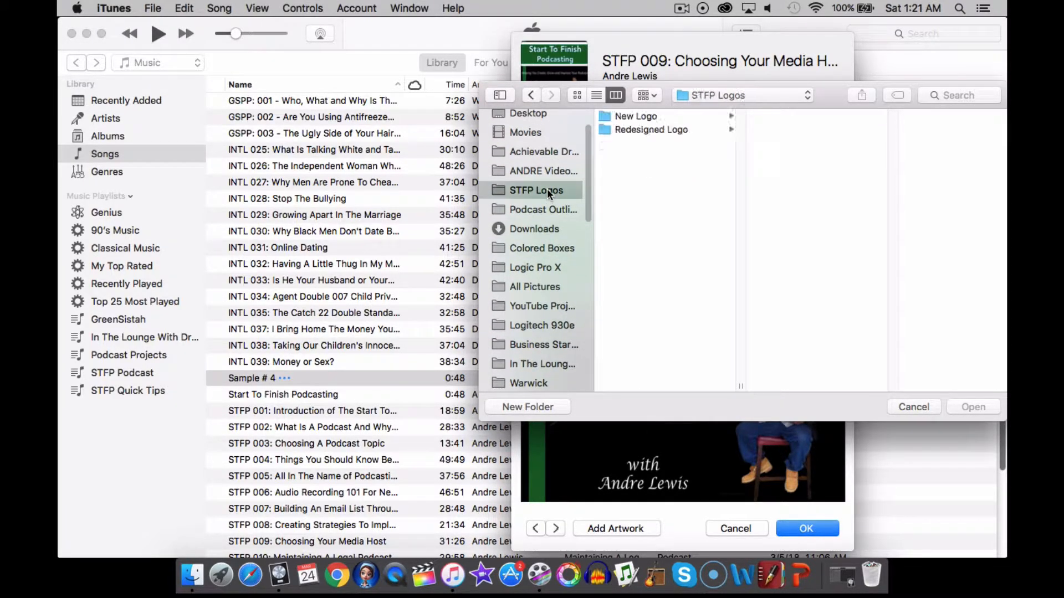
left_click(632, 115)
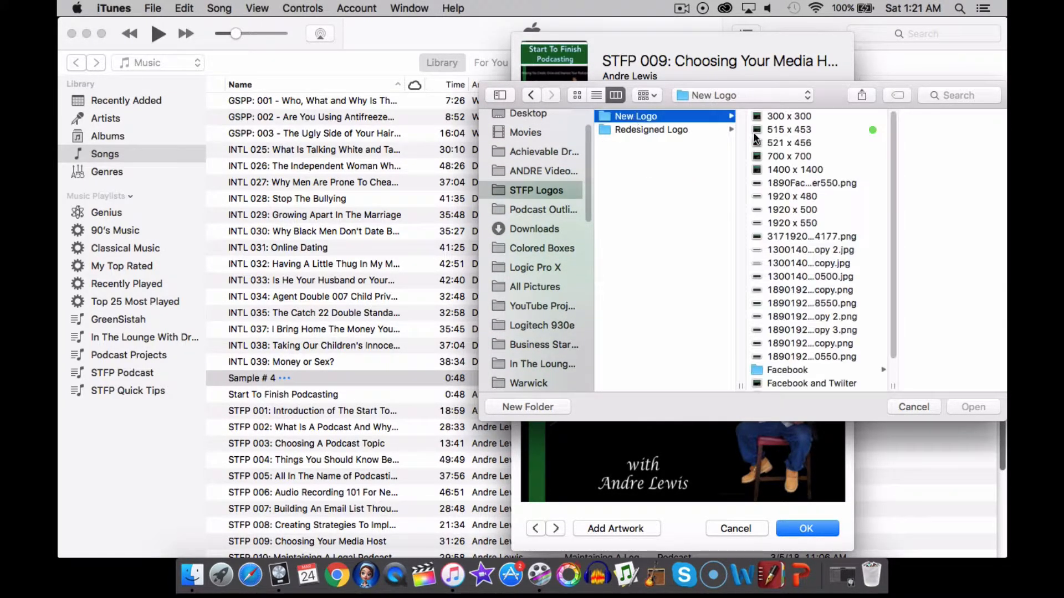
left_click(787, 169)
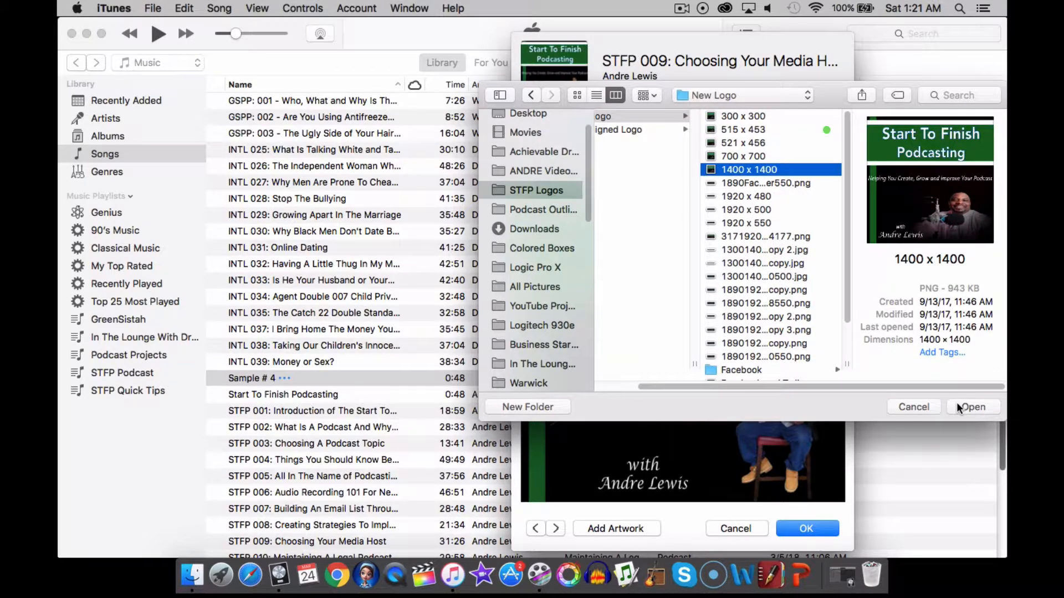
left_click(957, 404)
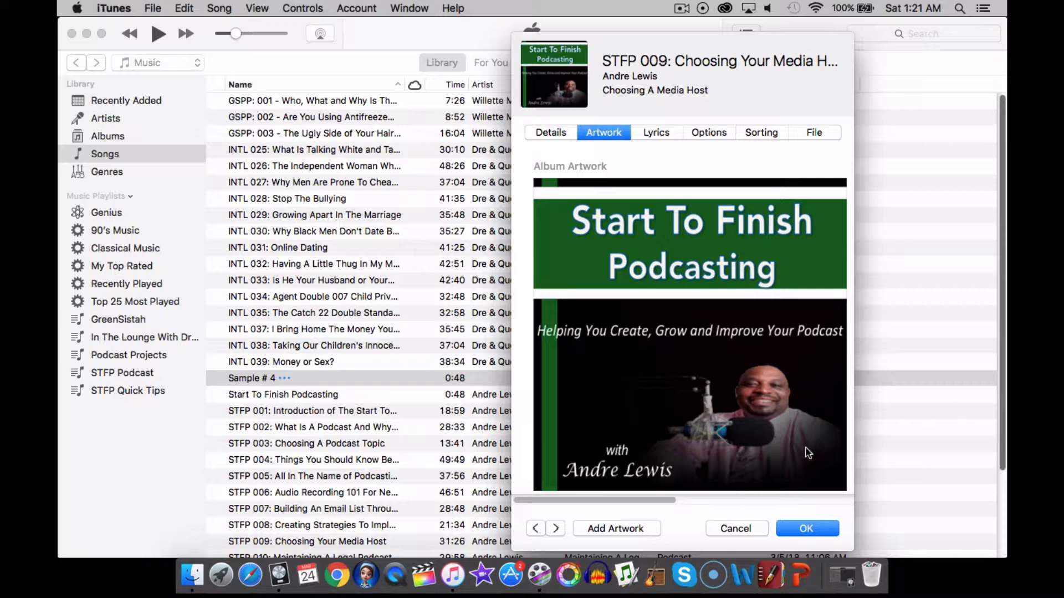
left_click(555, 133)
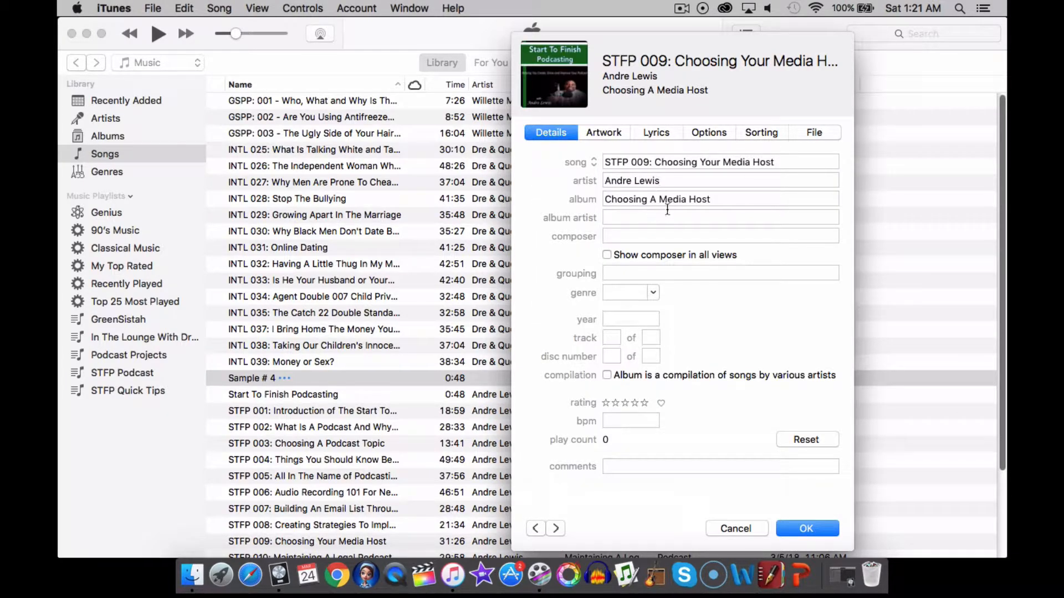
left_click(799, 529)
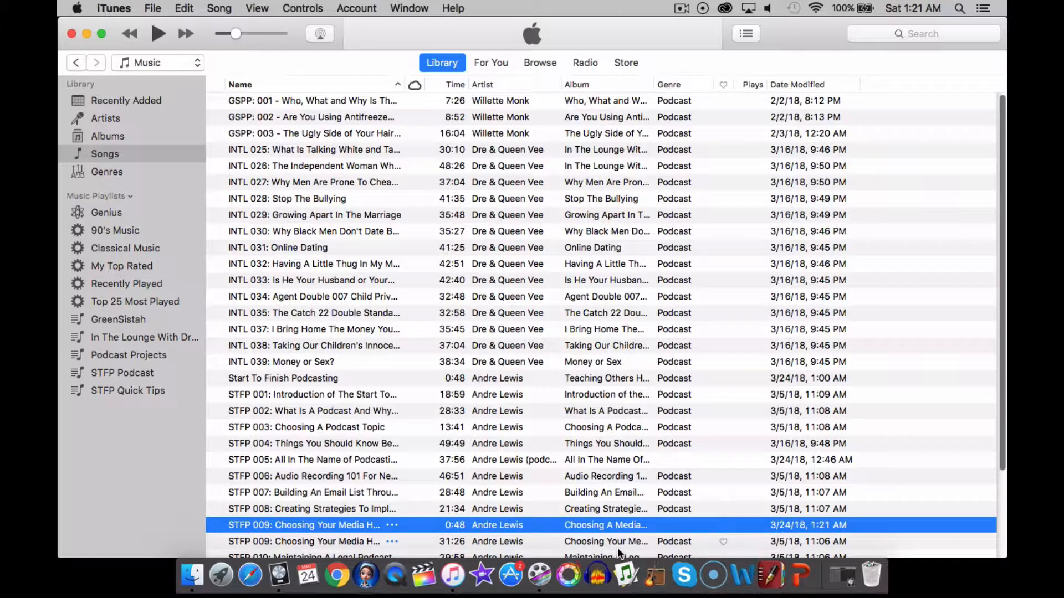
Step: Switch to ID3 Editor and open Sample # 3 from the MP3s Needing Tags folder on the Desktop as a group item
left_click(627, 579)
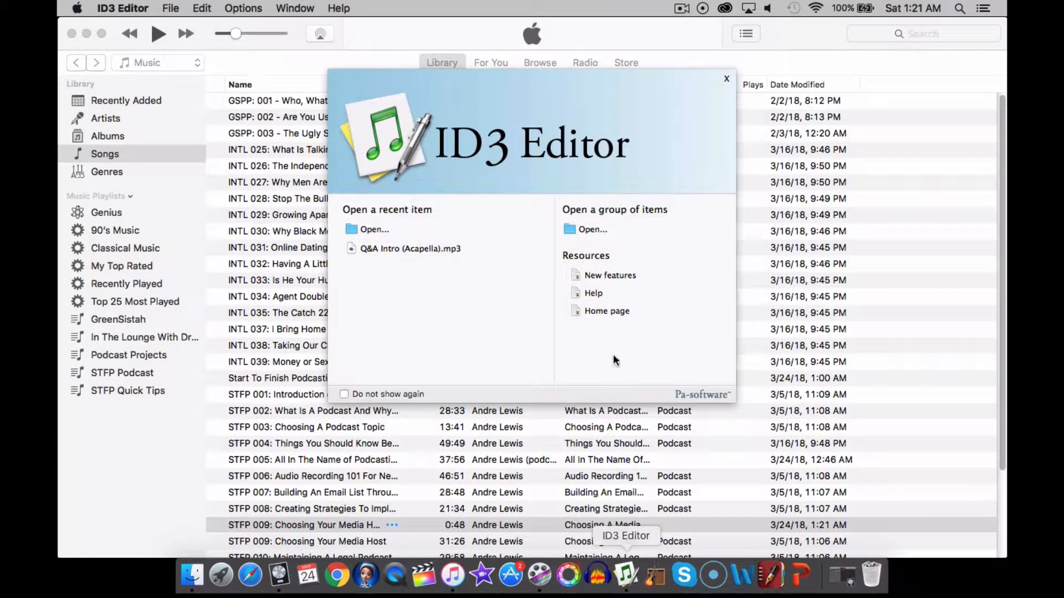
left_click(586, 230)
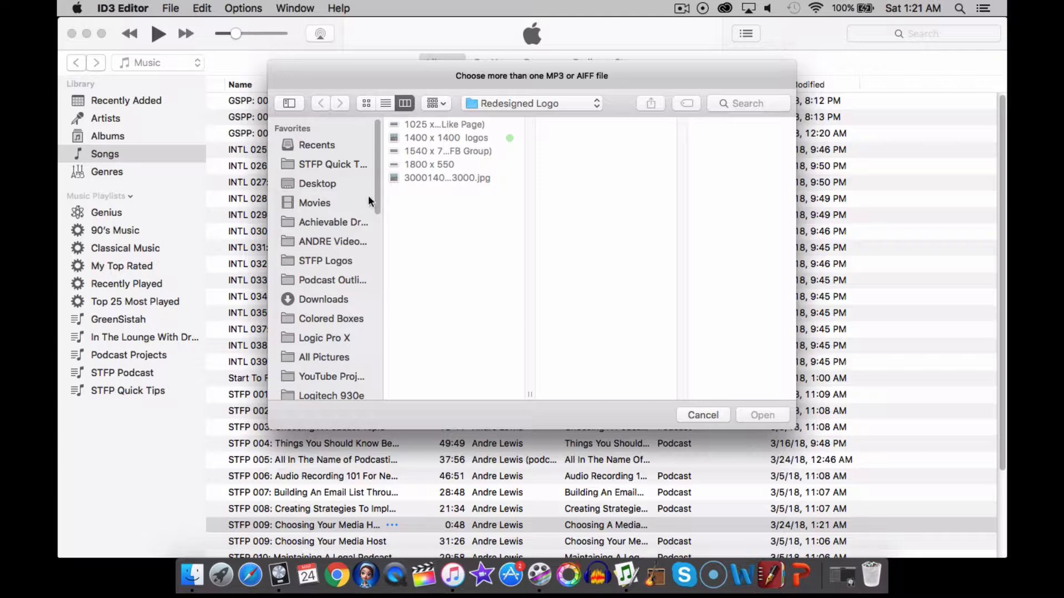
left_click(336, 261)
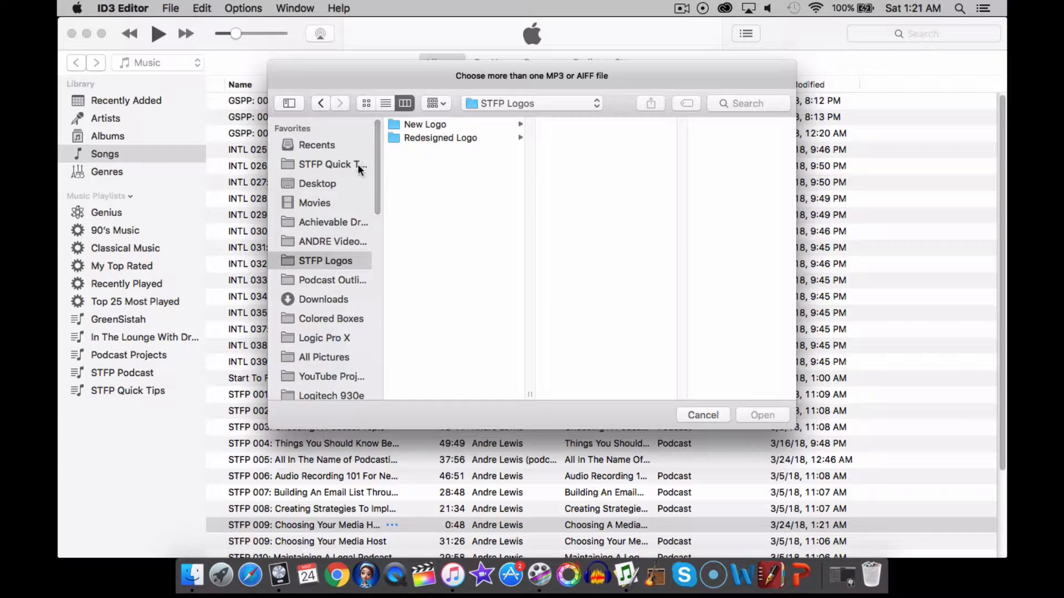
left_click(335, 183)
left_click(444, 138)
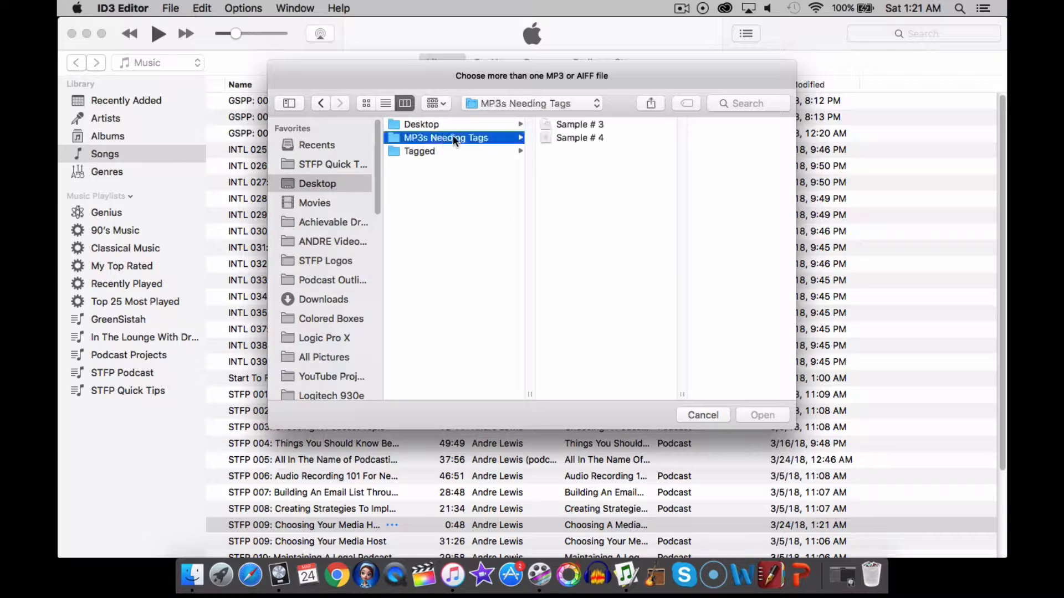
left_click(571, 123)
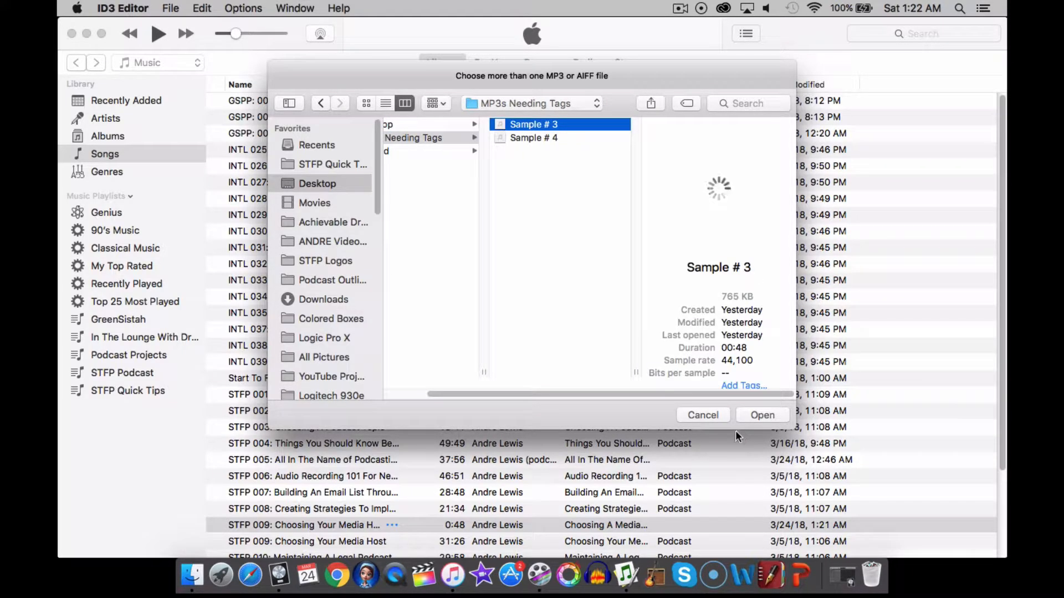
left_click(750, 414)
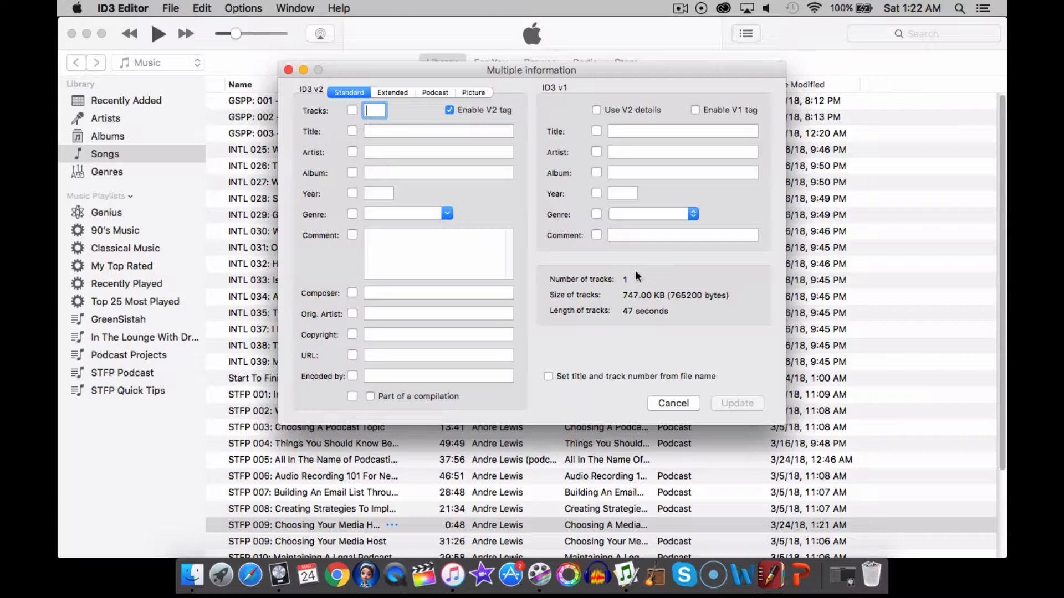
Step: Set the ID3 v2 title of Sample # 3 to "STFP 011: The Advantages Of Using A Mixer"
left_click(411, 132)
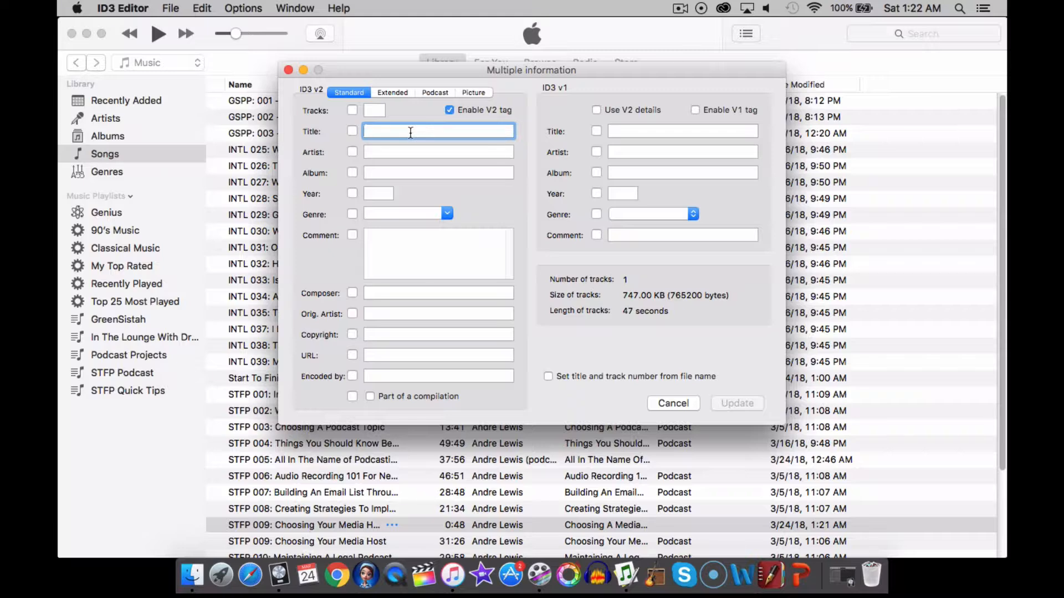
type("STFP")
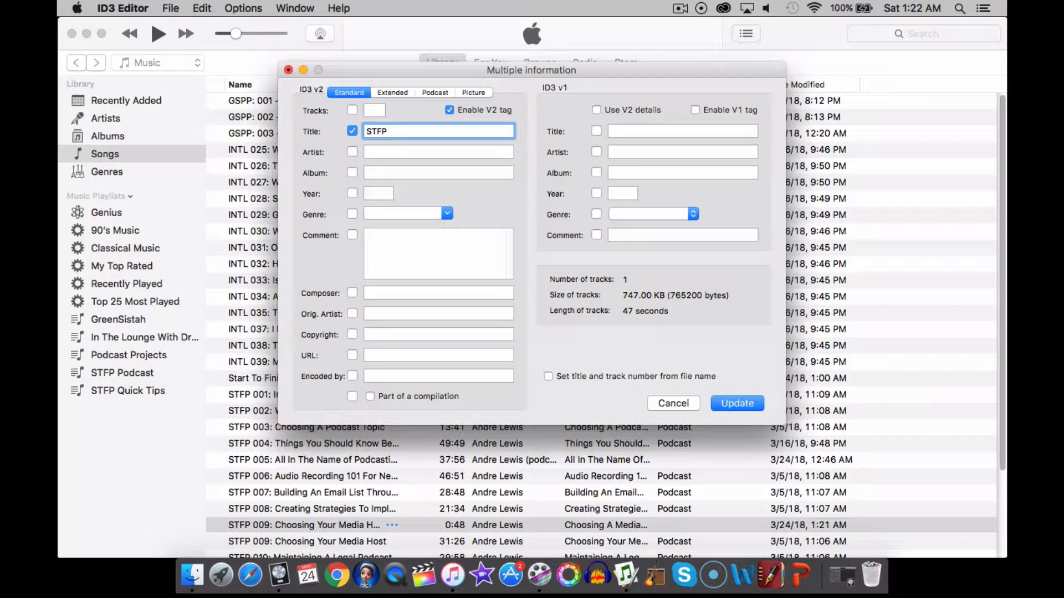
type(" 0")
type("11:")
type(" The")
type(" Advantage")
type("s")
type(" Of Using")
type(" A Mixer")
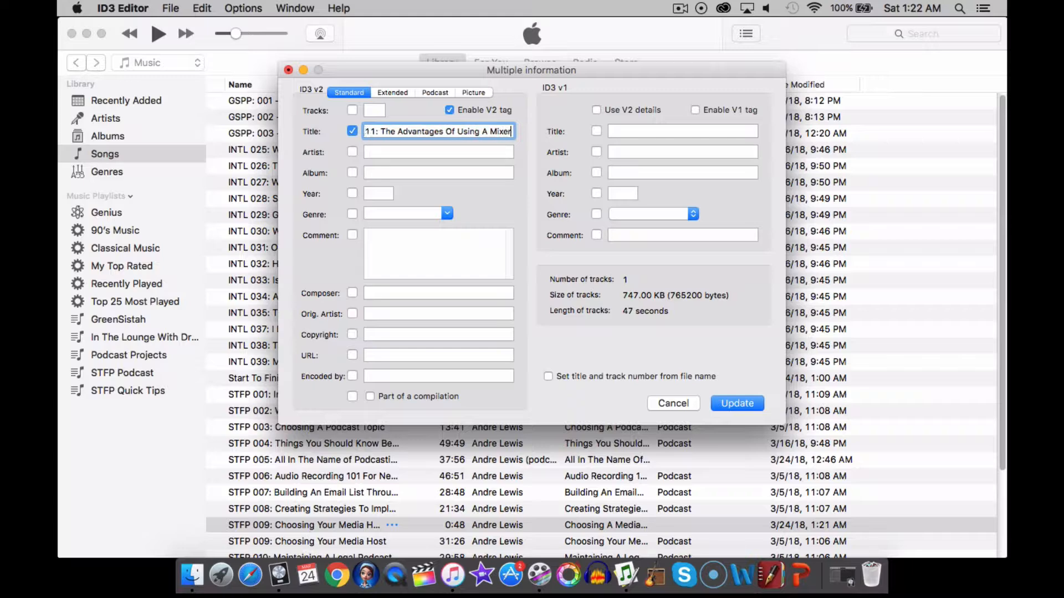
Step: Fill in the artist's name, set the album to "The Advantages of Using A Mixer", and update the file's tags
left_click(388, 152)
type("Andre Lewis")
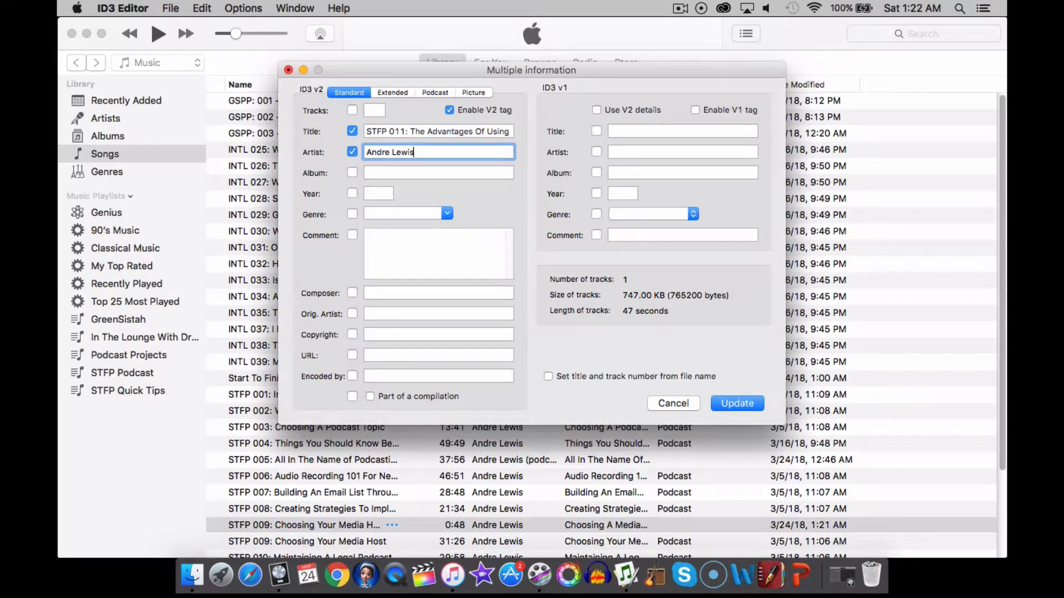
left_click(386, 170)
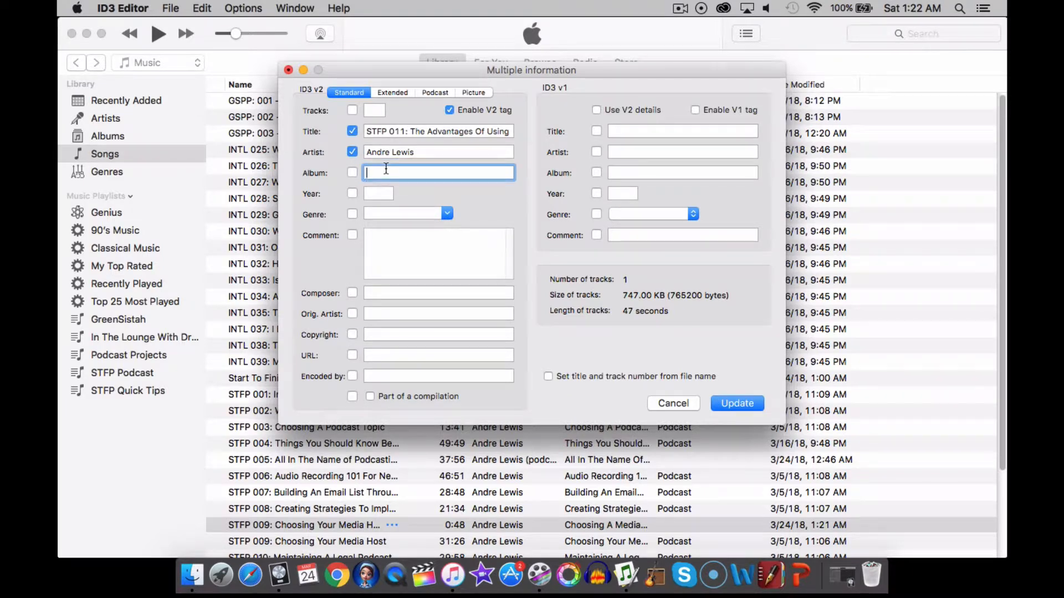
type("The Advantages of Using A Mixer")
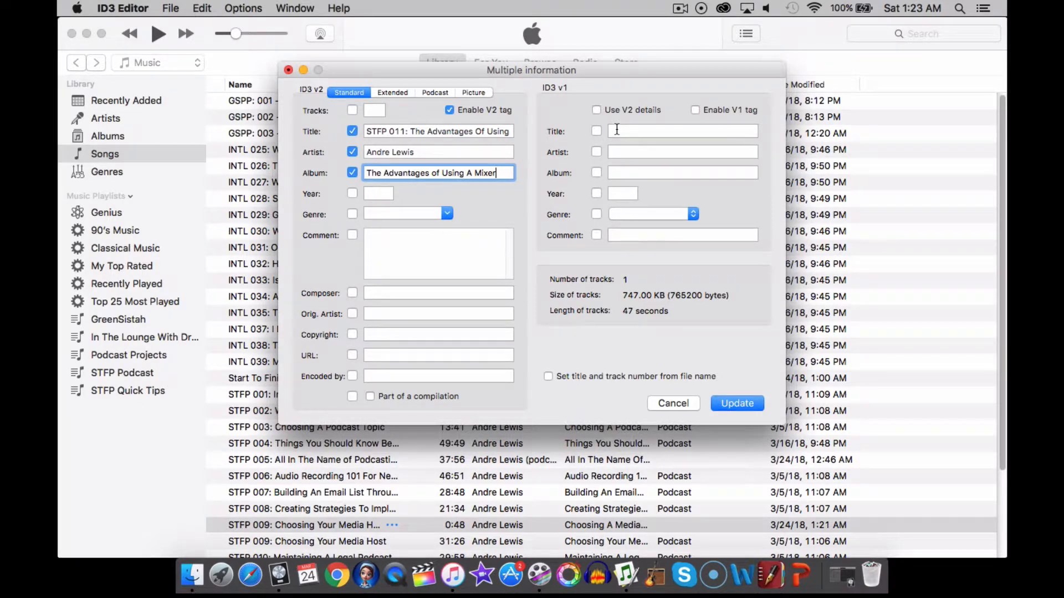
left_click(729, 403)
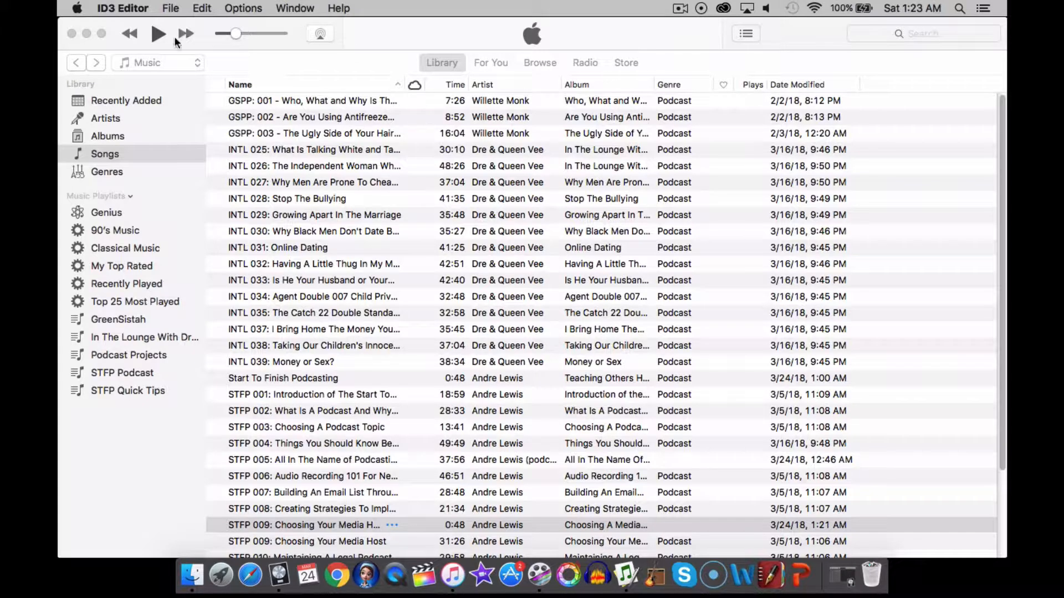
Step: Switch to Finder and preview the tags and artwork of the STFP 011 file in the Tagged folder
left_click(192, 576)
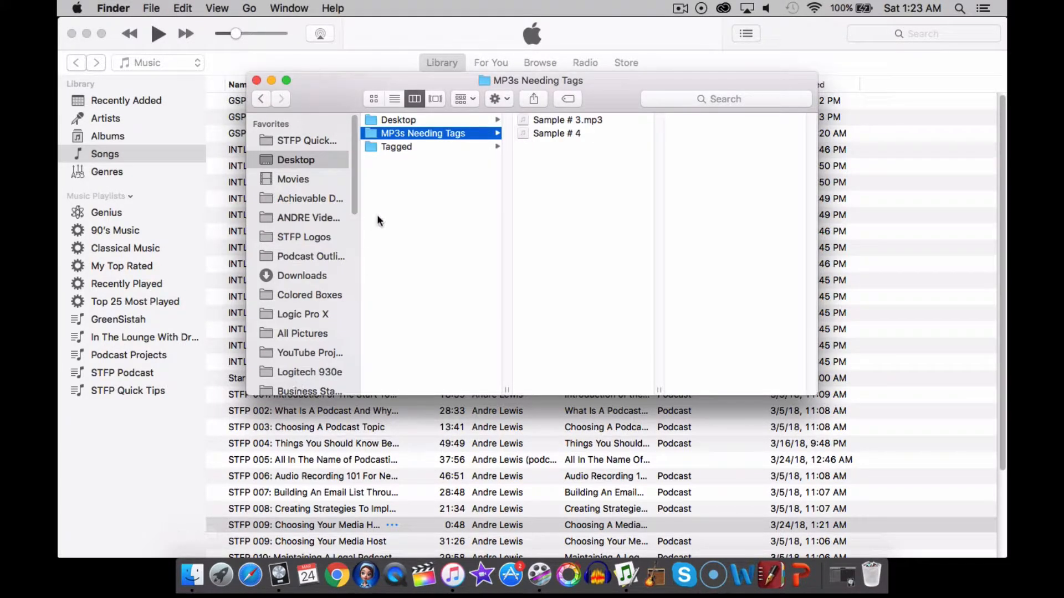
left_click(395, 148)
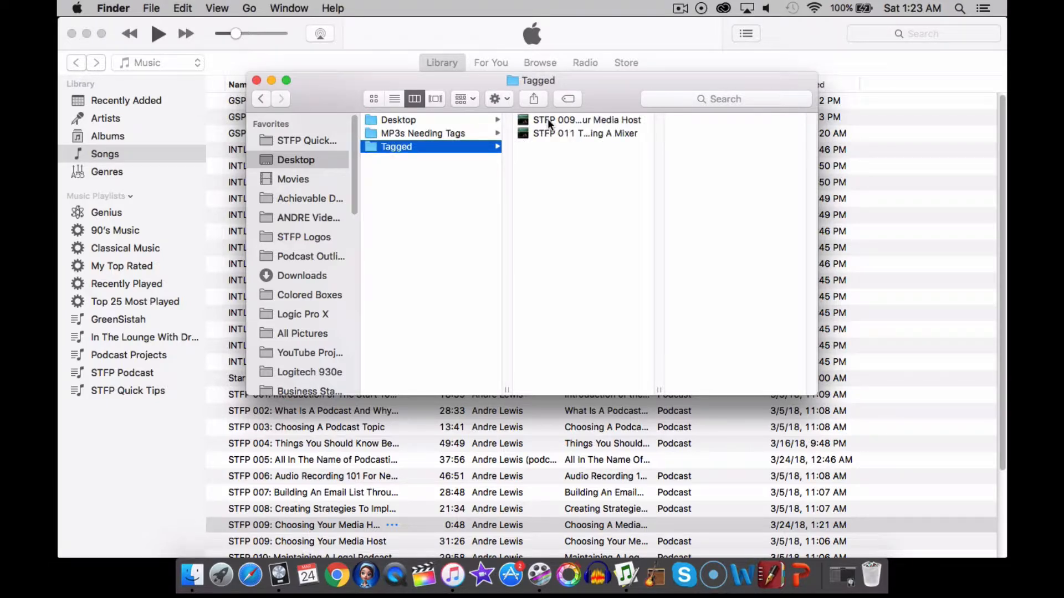
left_click(548, 133)
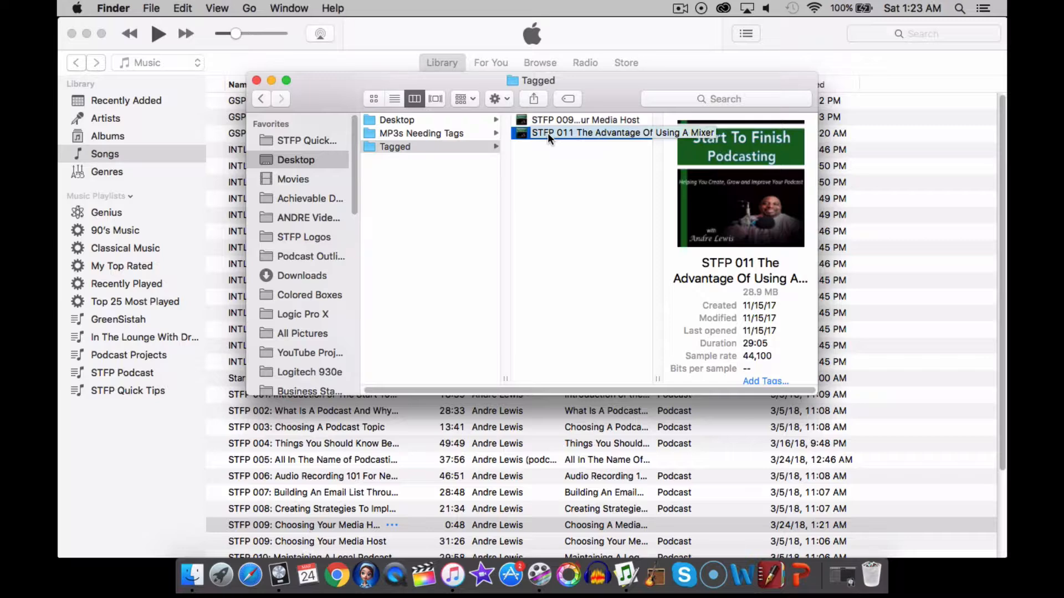
key("space")
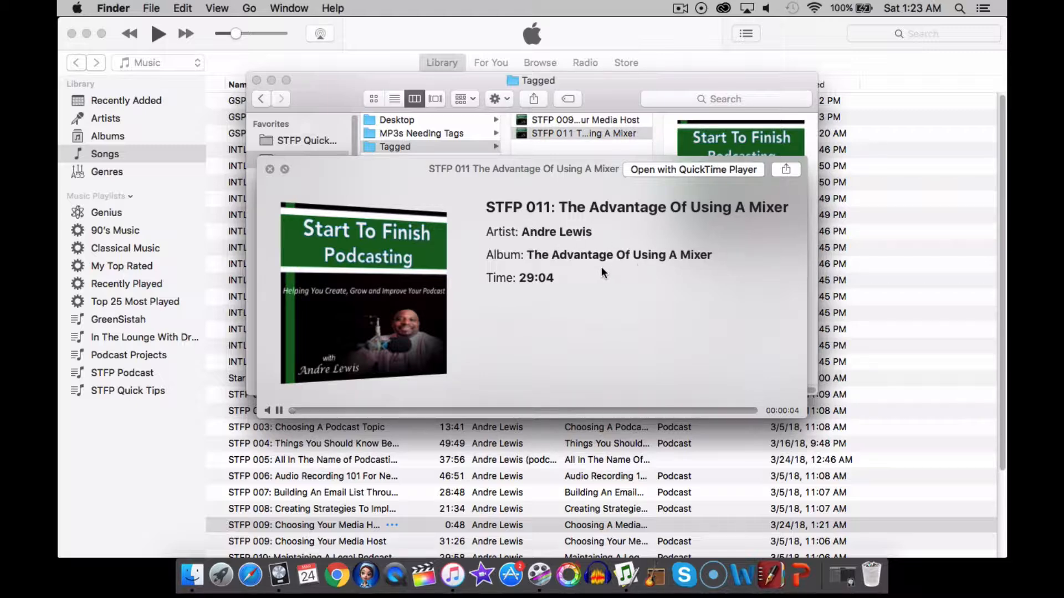
key("space")
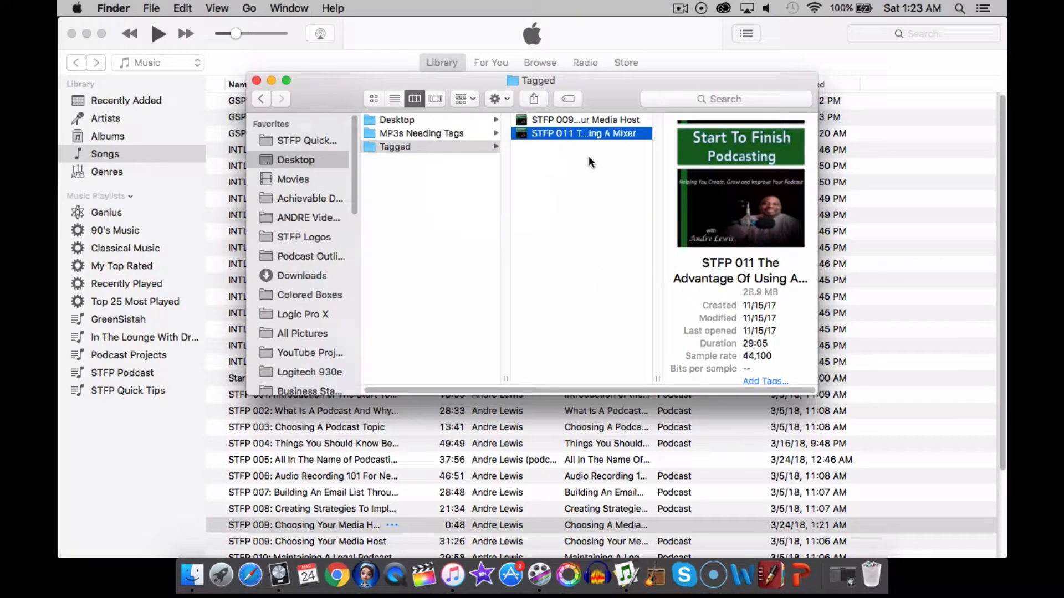
Step: Compare the STFP 009 and STFP 011 files in the Tagged folder, previewing the STFP 011 details again
left_click(581, 121)
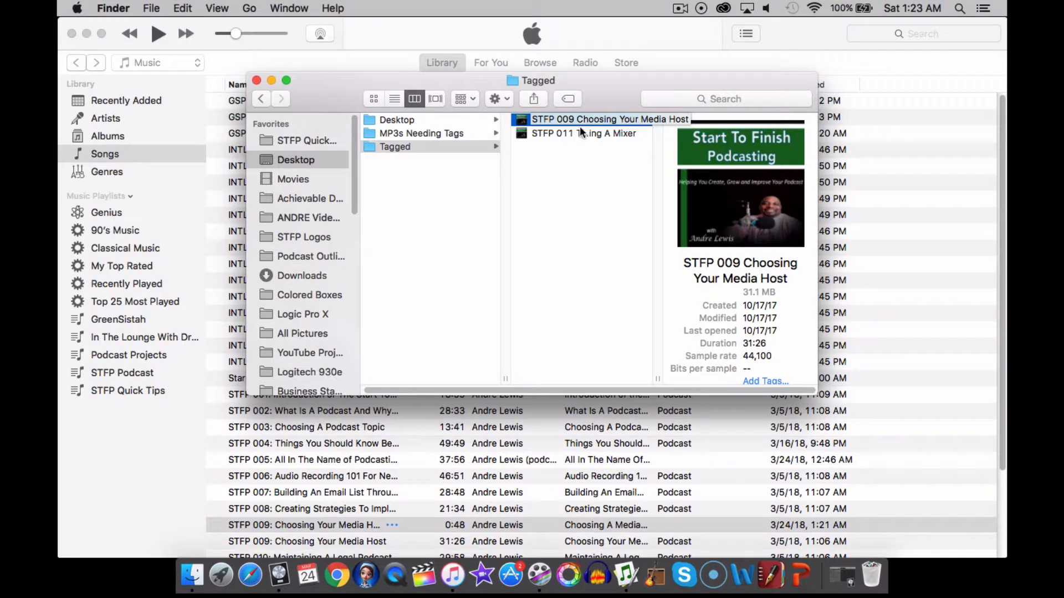
left_click(581, 128)
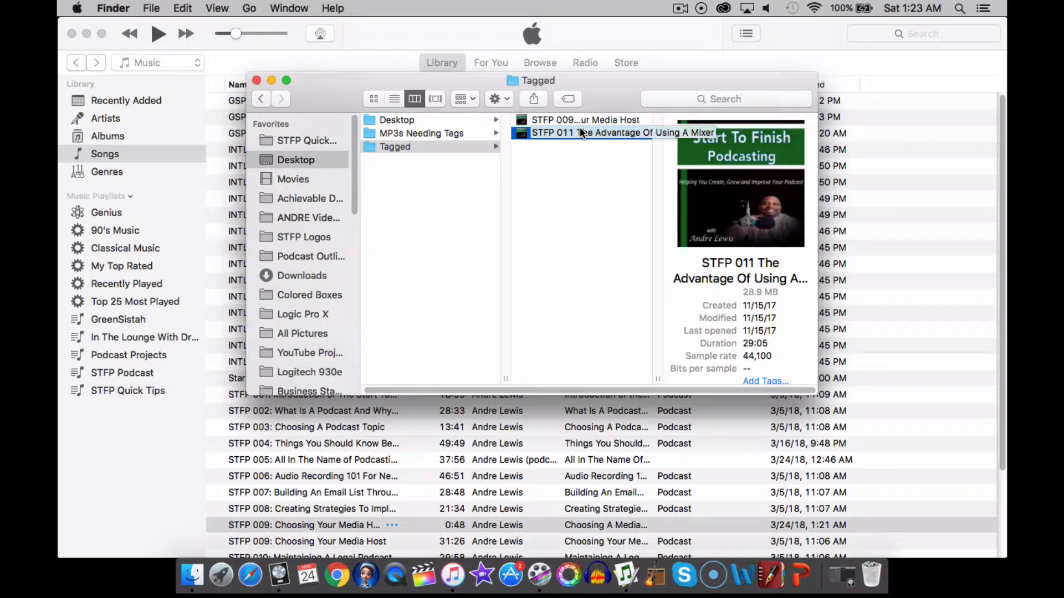
key("space")
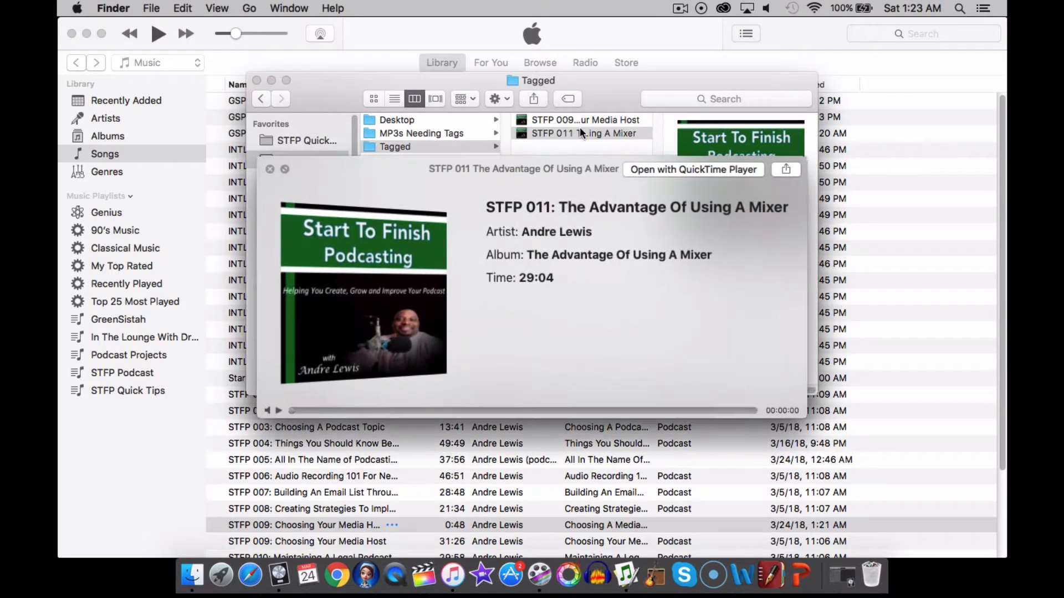
key("space")
left_click(577, 120)
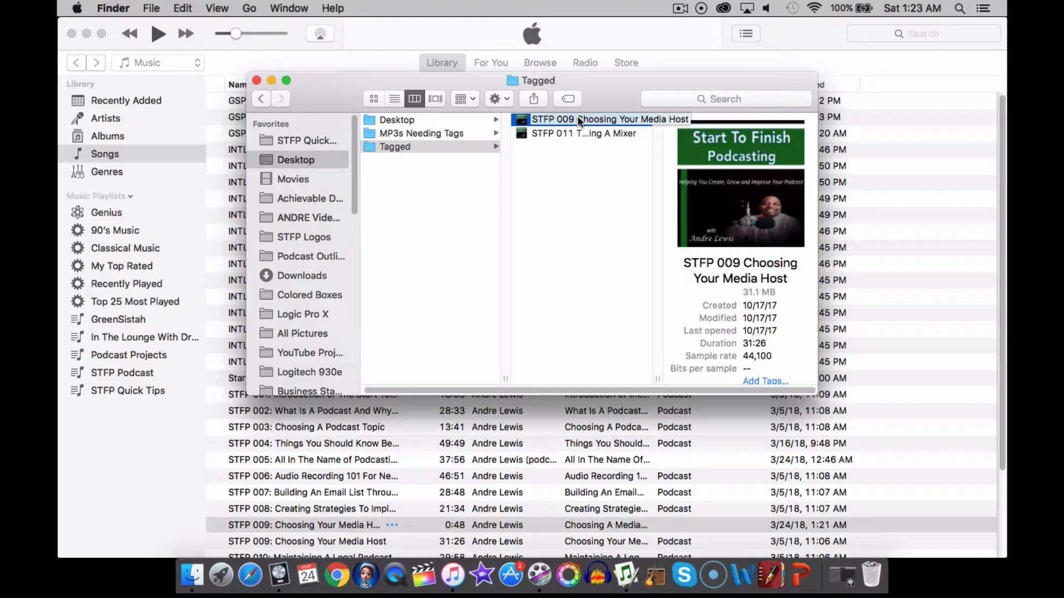
left_click(578, 131)
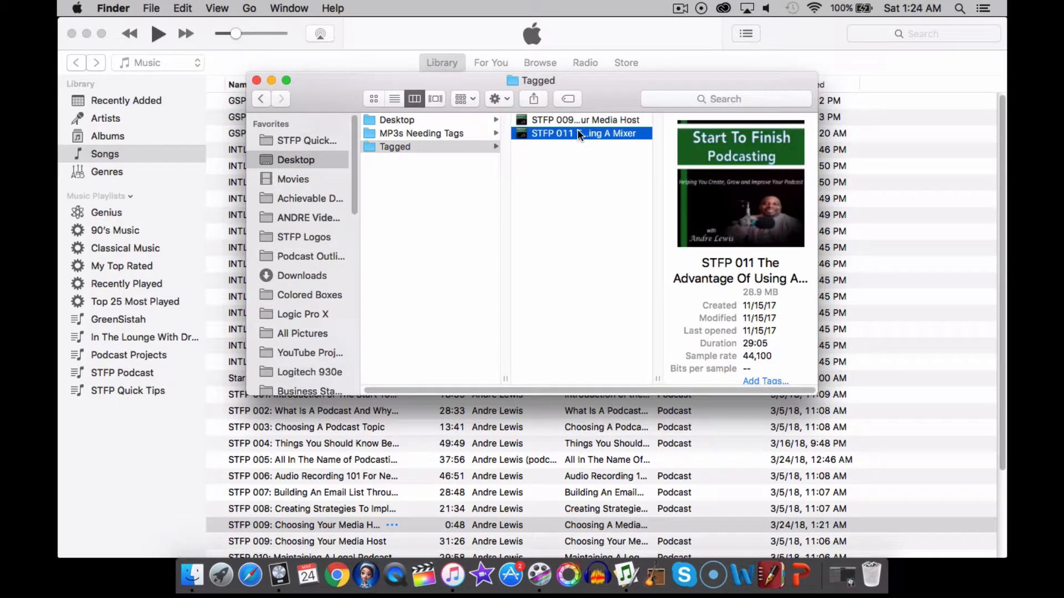
key("space")
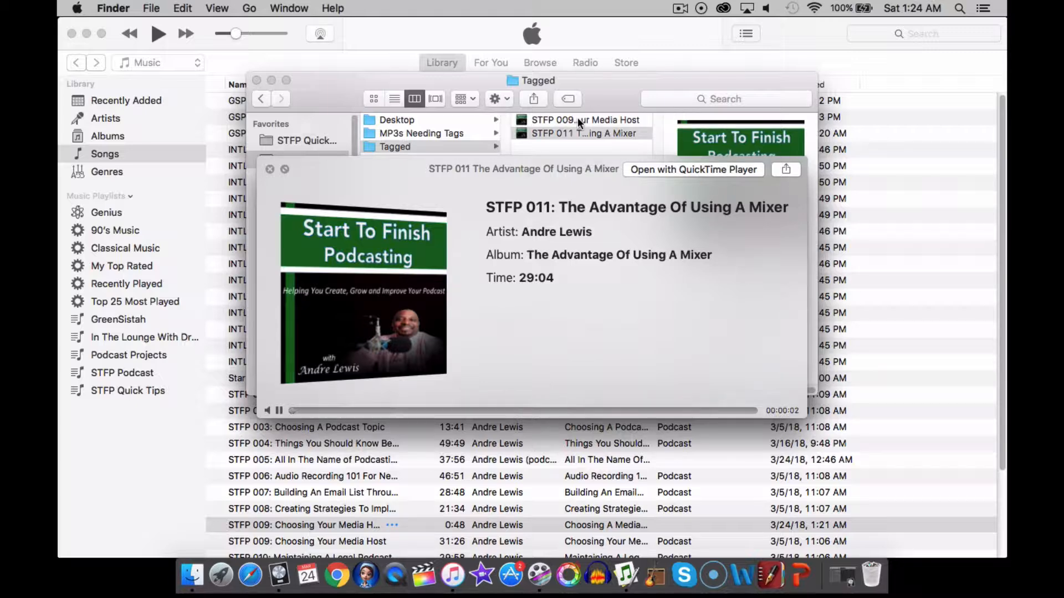
Step: Preview the tags and artwork of STFP 009 Choosing Your Media Host and move its preview window
left_click(576, 133)
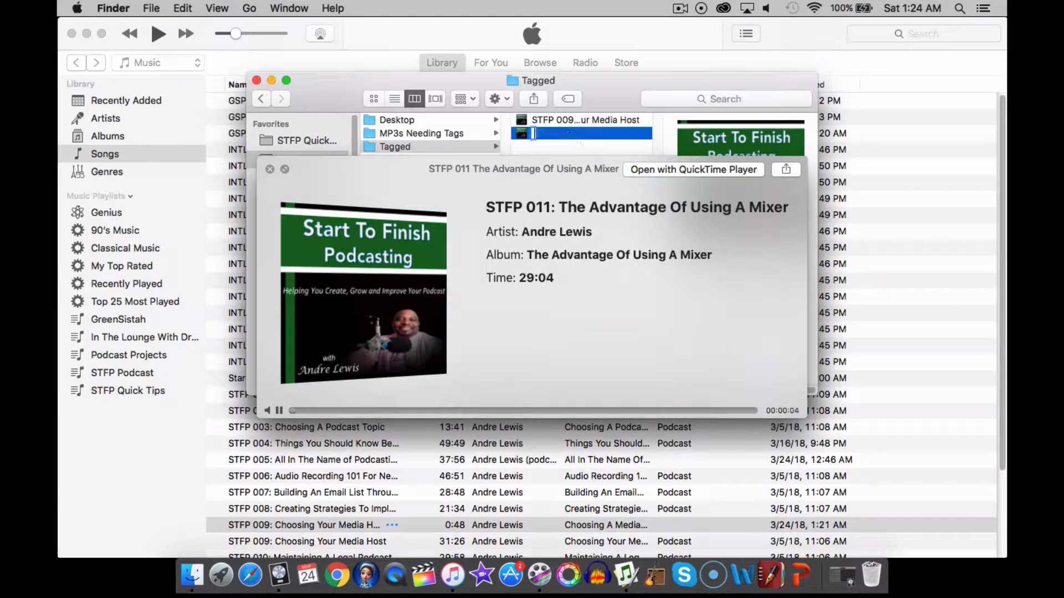
left_click(574, 146)
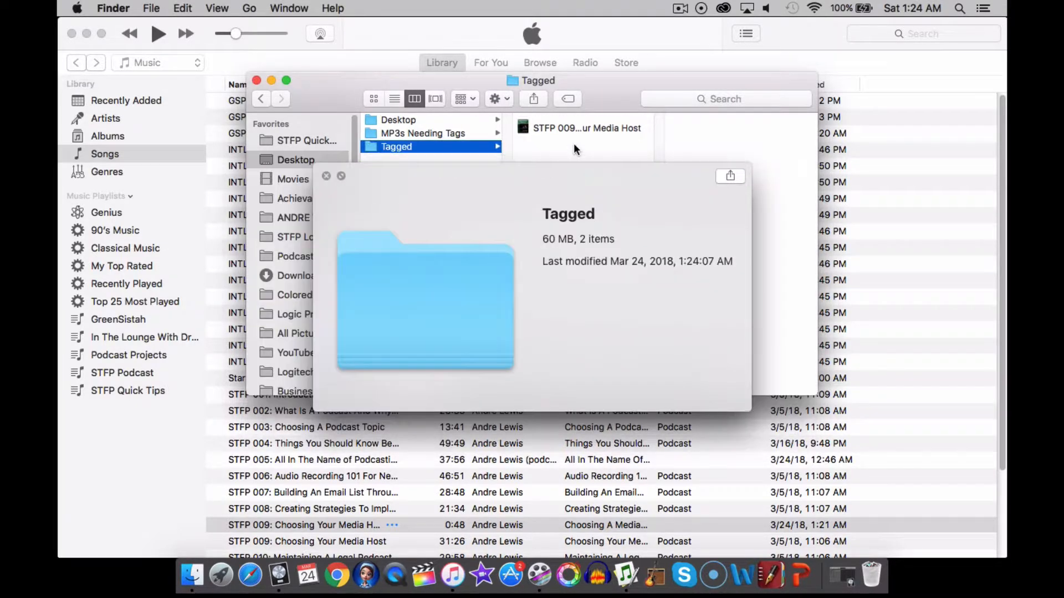
left_click(569, 132)
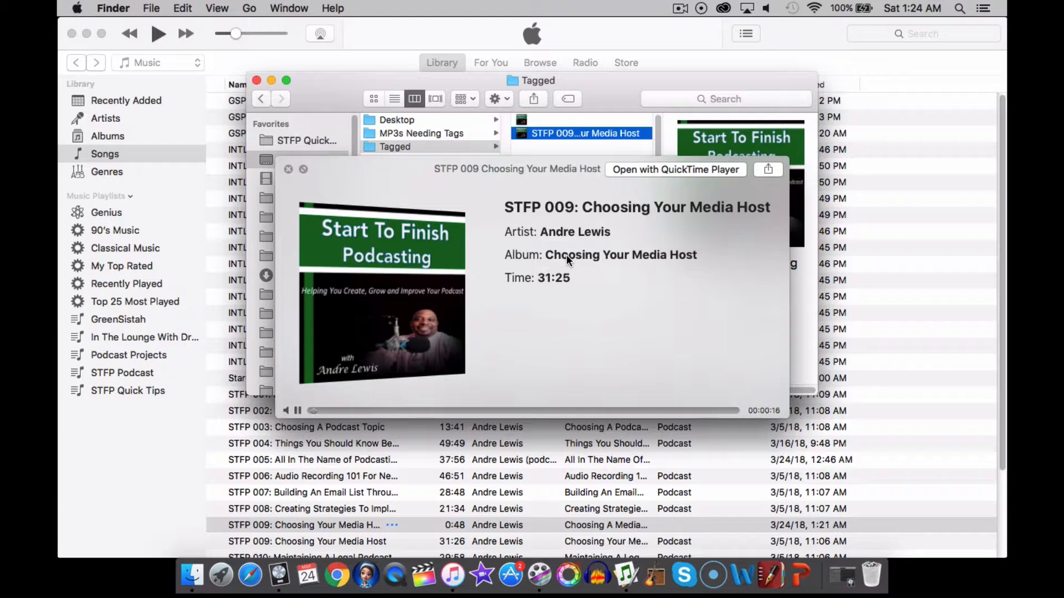
left_click_drag(546, 172, 540, 118)
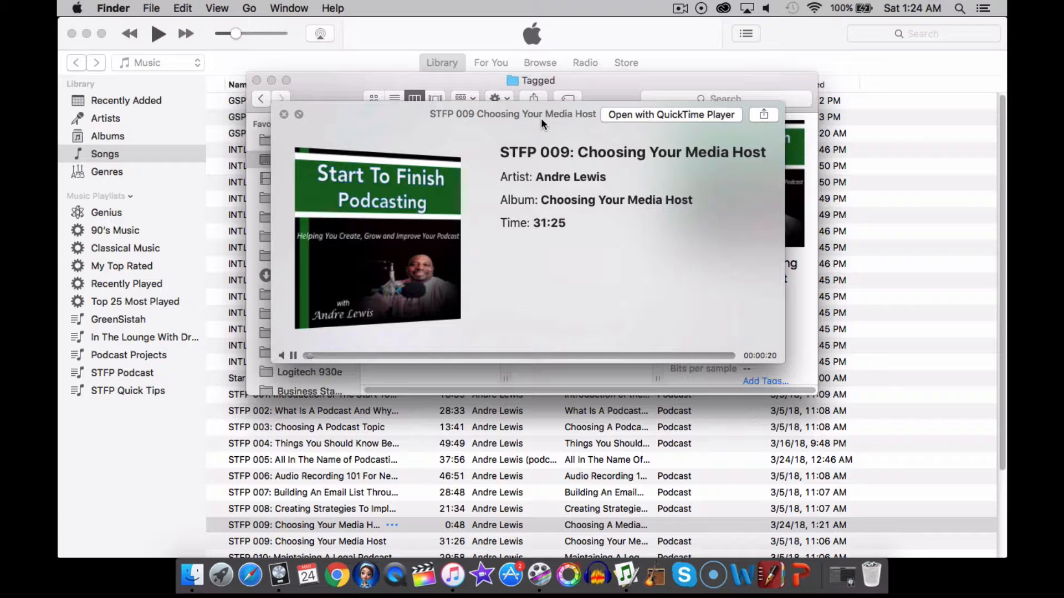